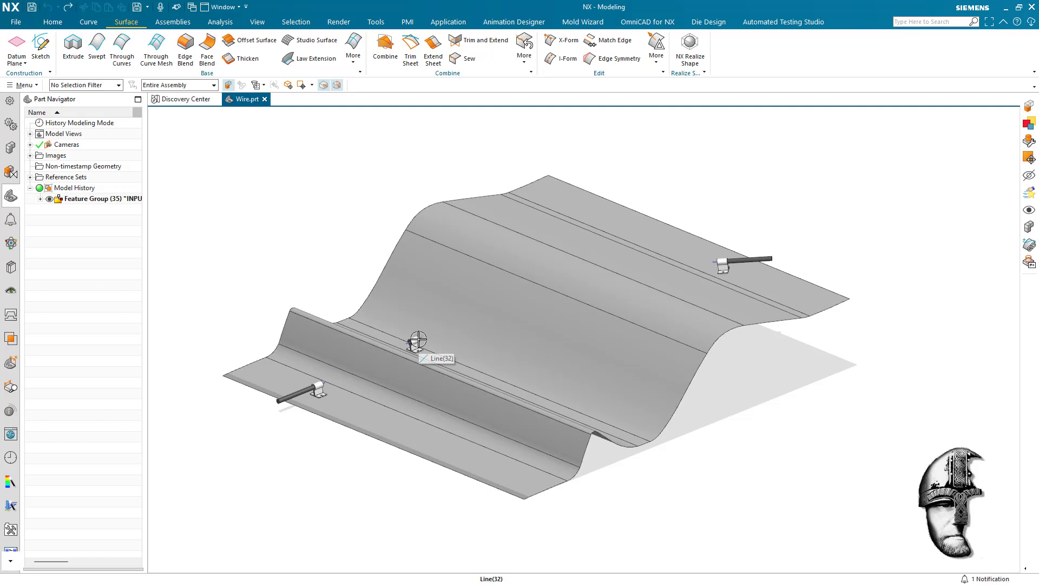
- Save the wire part file
key("ctrl+s")
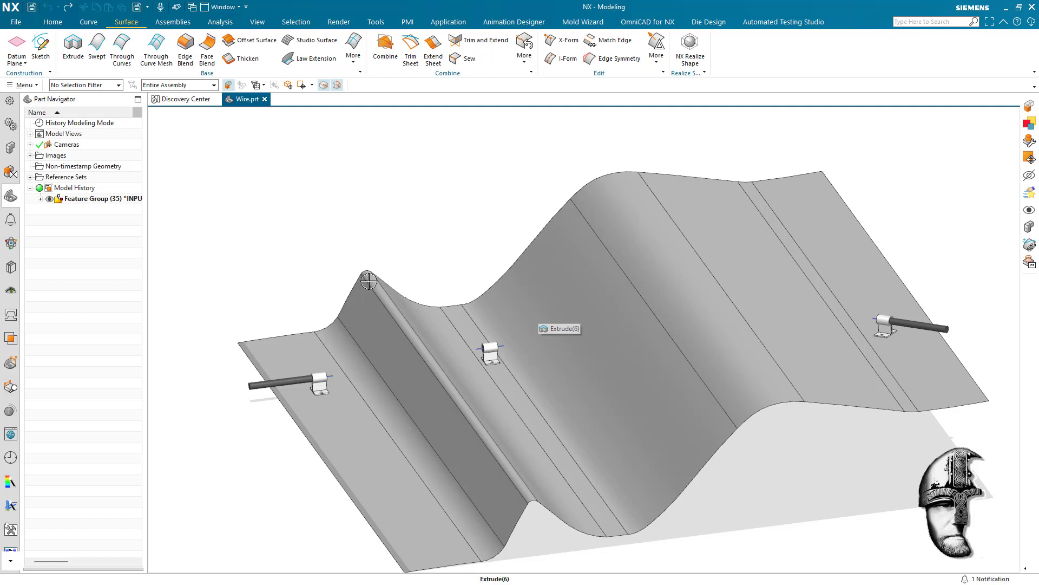
middle_click_drag(596, 517, 476, 465)
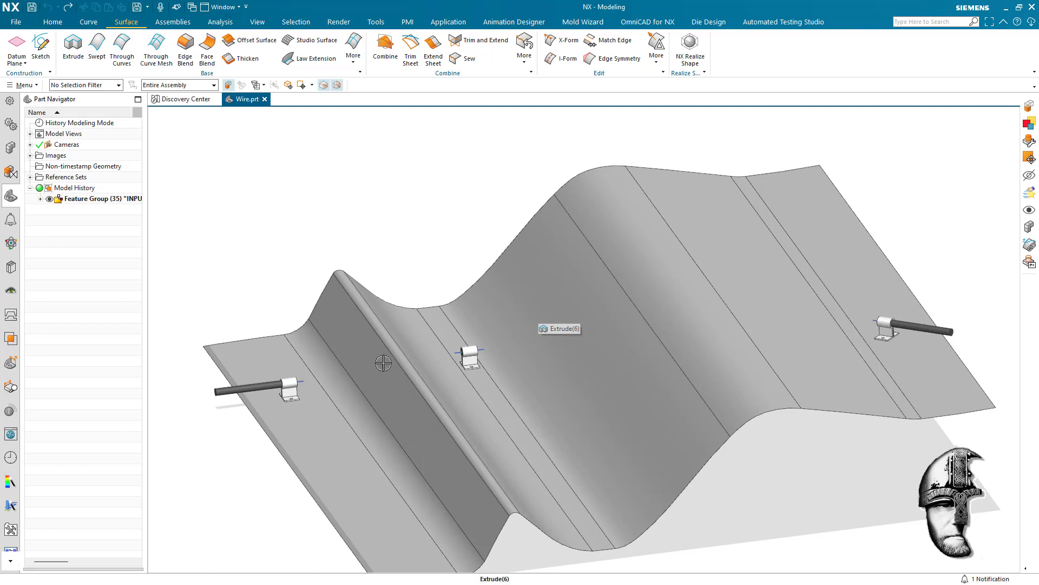
middle_click_drag(579, 441, 494, 364)
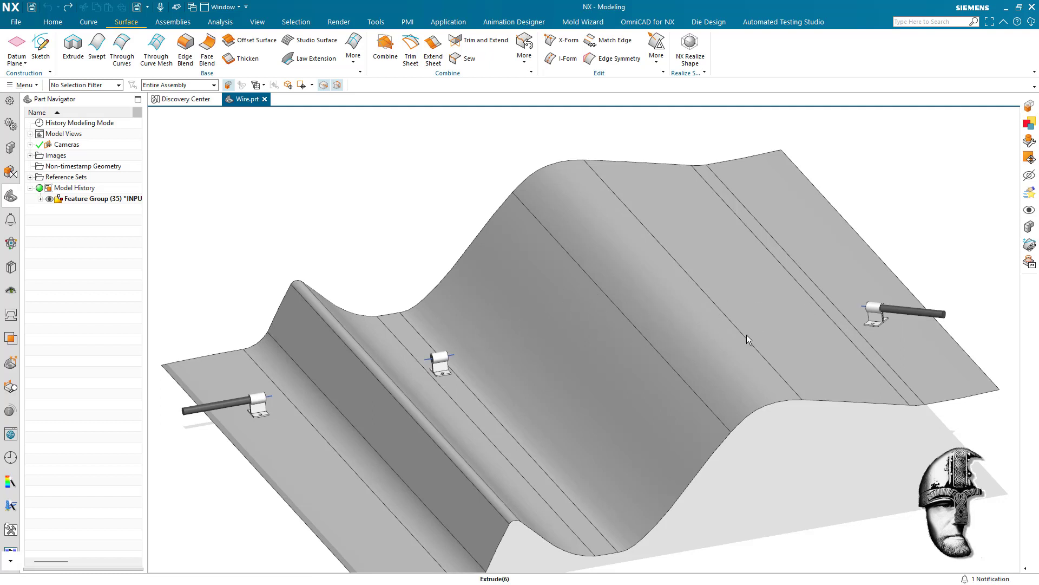
key("ctrl+s")
key("Home")
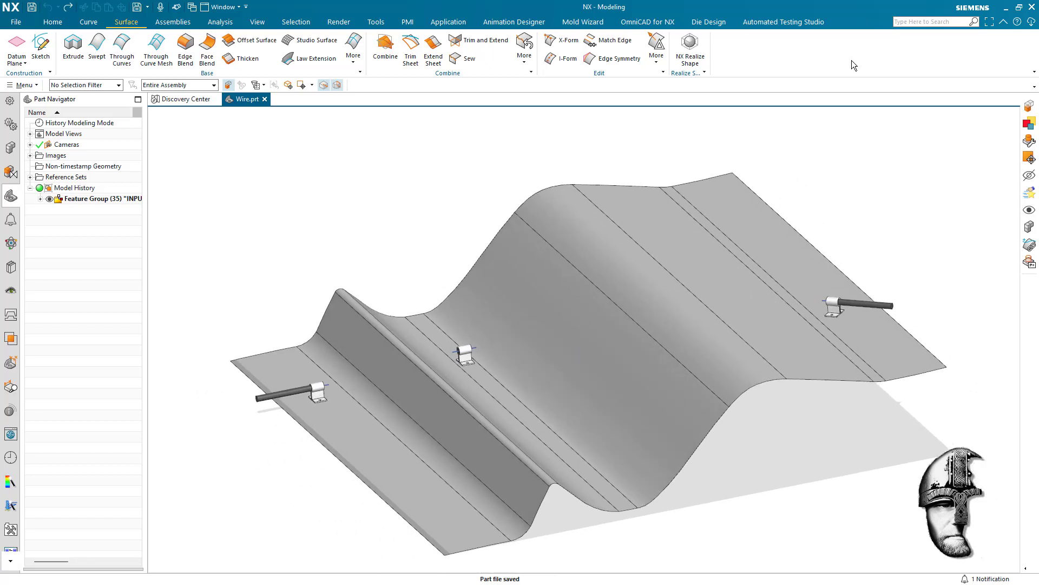
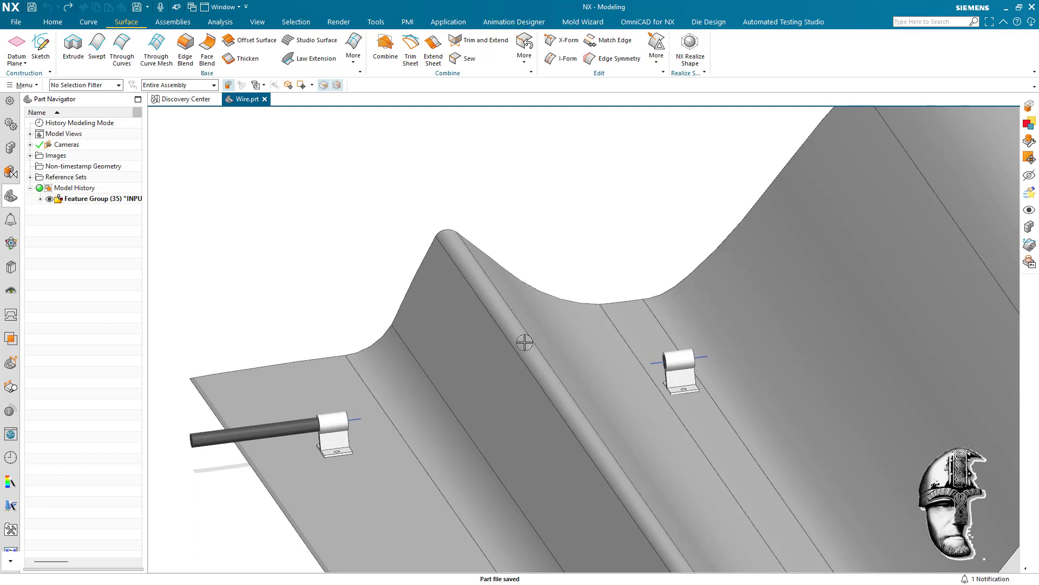
- Offset the three faces of the narrow ridge outward by 10 mm as one surface feature
left_click(249, 43)
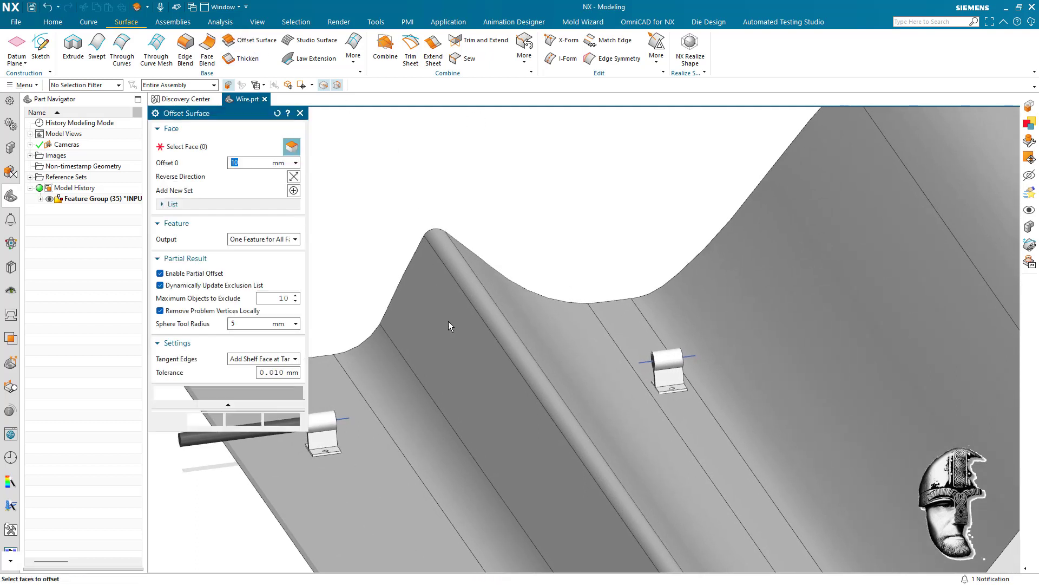
left_click(450, 321)
left_click(495, 329)
left_click(528, 339)
scroll(587, 387, "down", 3)
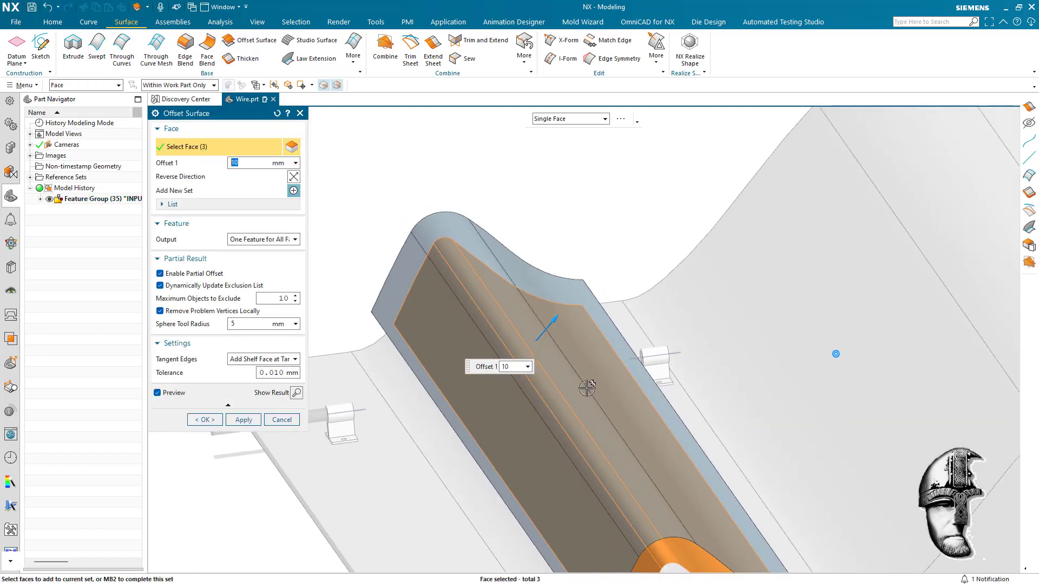
middle_click_drag(592, 376, 591, 373)
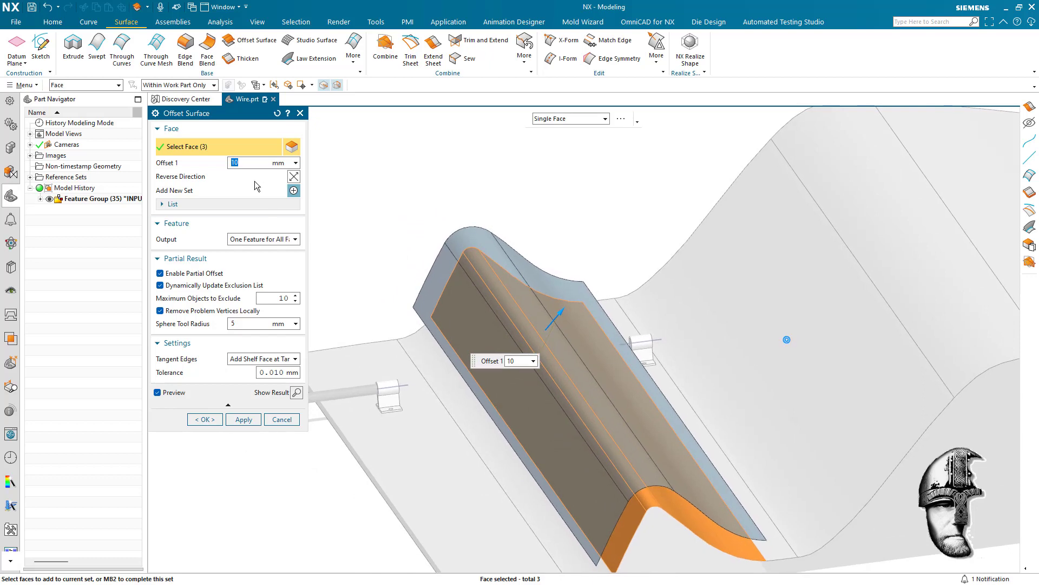
left_click(209, 420)
- Shorten the offset sheet's edge nearest the wire-end clamp by an offset of -9 mm, extending the original sheet
mouse_move(392, 290)
middle_mouse_down()
mouse_move(563, 440)
mouse_move(693, 320)
mouse_move(579, 234)
mouse_move(589, 195)
mouse_move(521, 181)
middle_mouse_up()
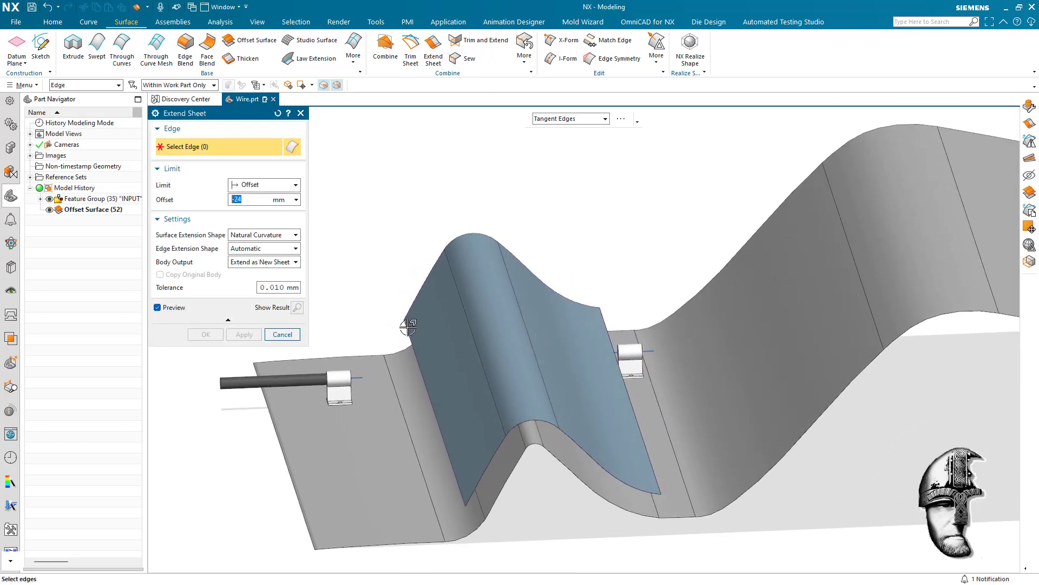
left_click(407, 328)
left_click(606, 314)
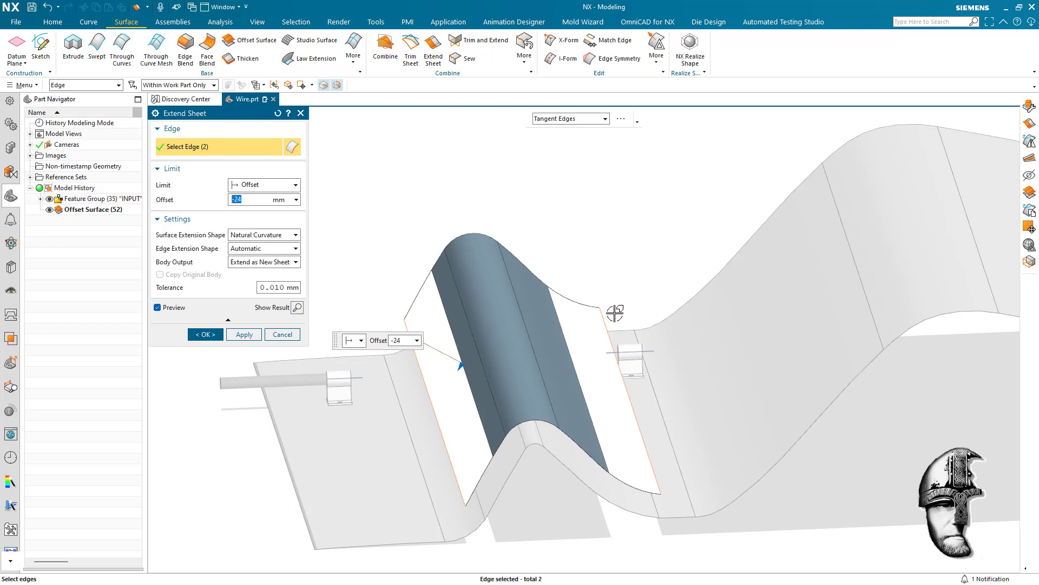
left_click(605, 316, "shift")
left_click(285, 262)
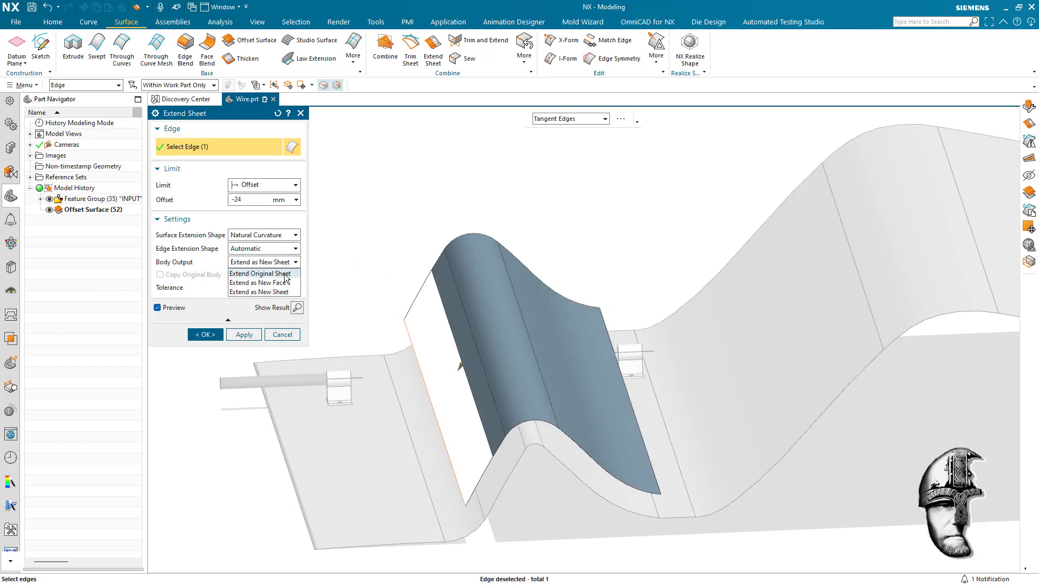
left_click(260, 282)
middle_click_drag(422, 346, 449, 380)
left_click_drag(456, 374, 443, 400)
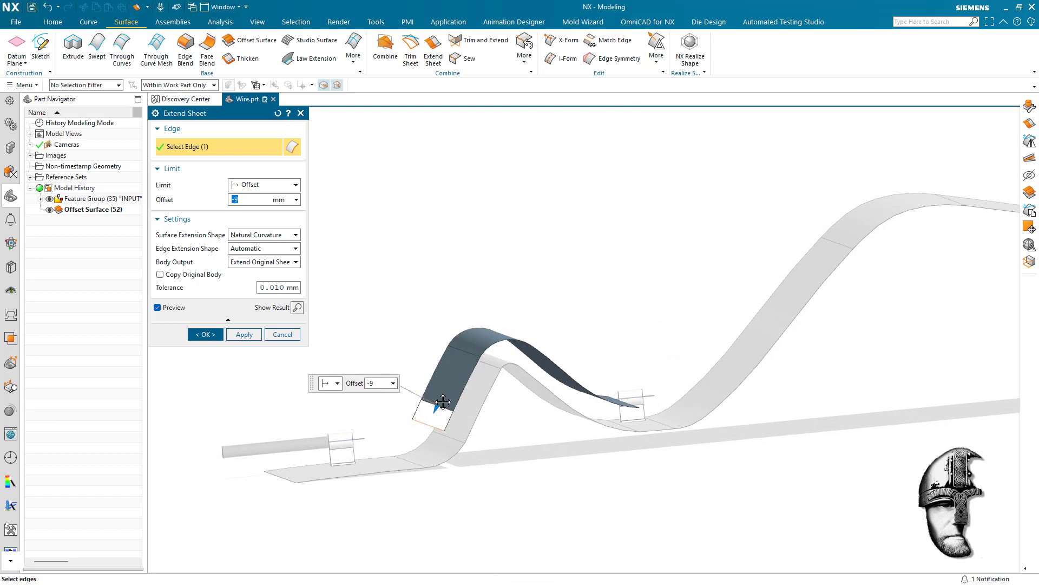
middle_click_drag(503, 369, 522, 393)
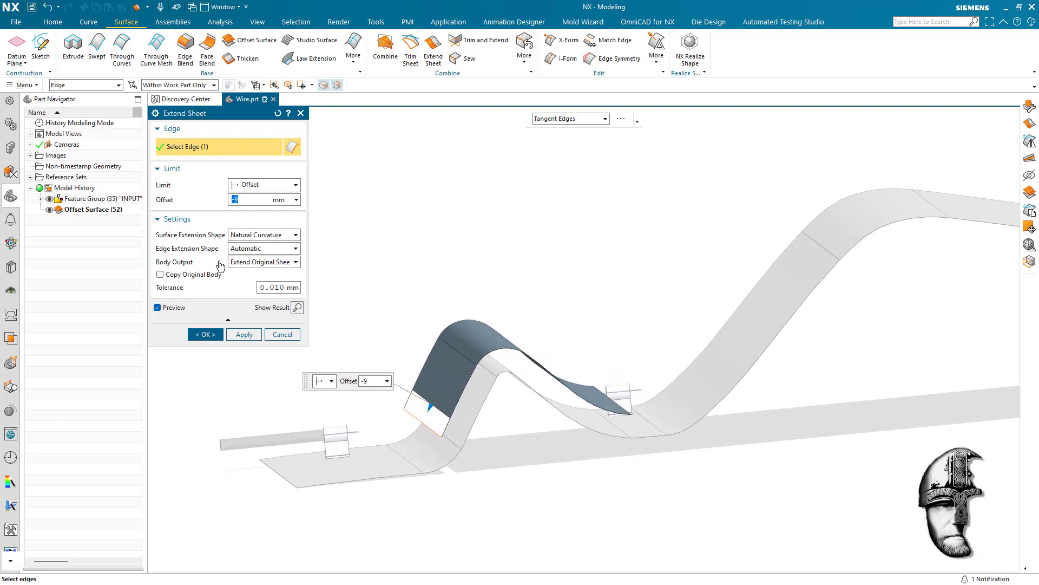
left_click(244, 334)
- Shorten the offset sheet's opposite edge, facing the middle clamp, with an Extend Sheet offset of -27 mm
middle_click_drag(581, 397, 613, 411)
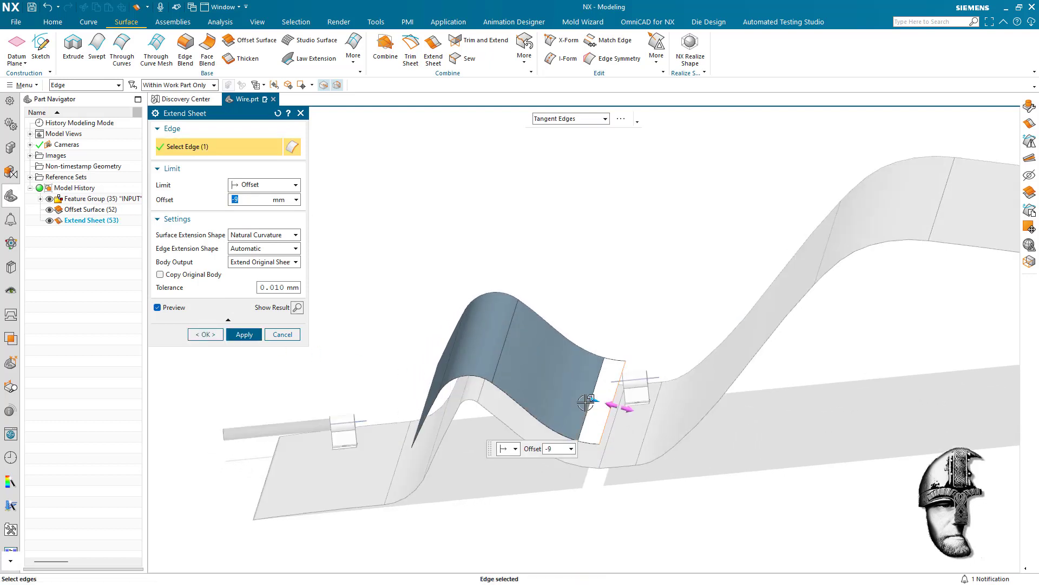
left_click_drag(586, 402, 555, 390)
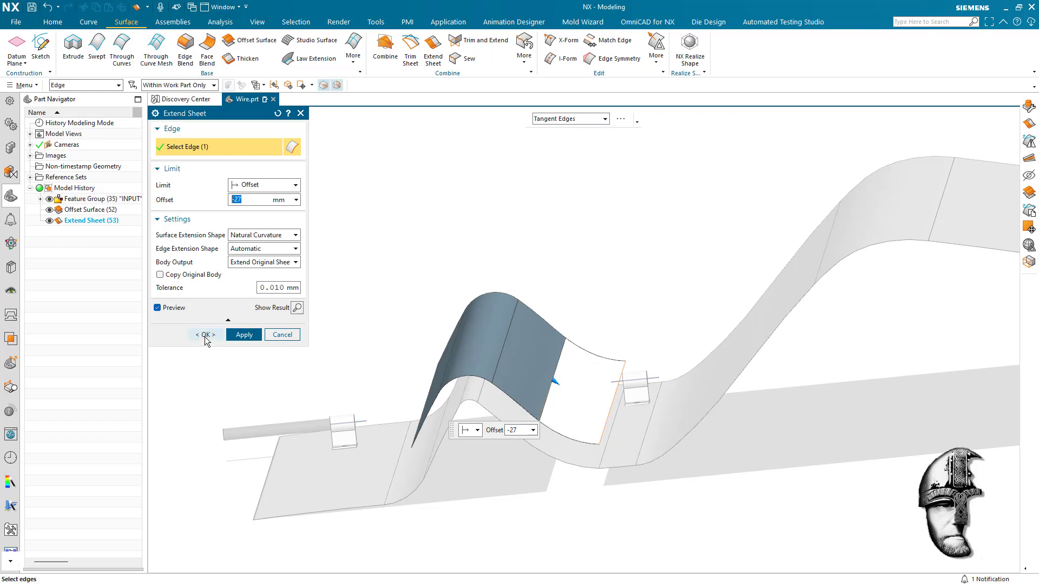
left_click(206, 334)
- Create an associative line across the ridge between the facing endpoints of the two nearest clamps' axis lines
middle_click_drag(522, 336, 244, 98)
left_click(89, 22)
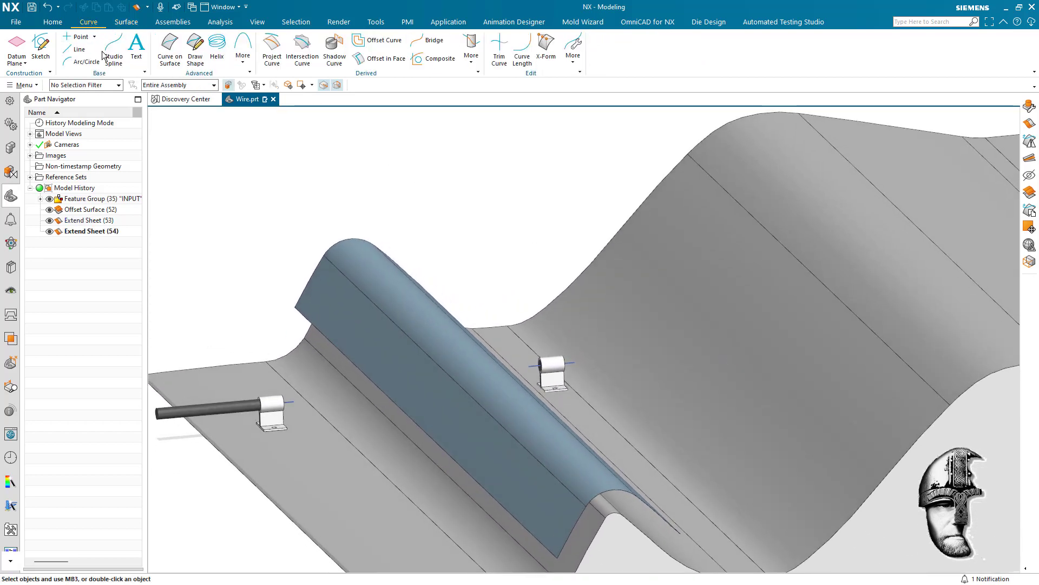
scroll(323, 406, "up", 1)
middle_click_drag(323, 406, 367, 415, "shift")
left_click(334, 413)
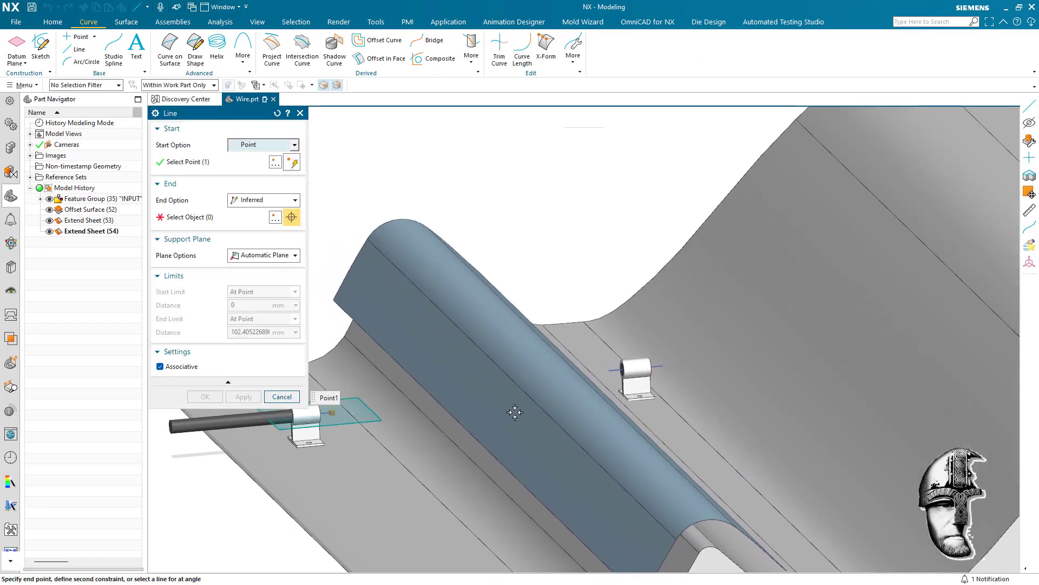
left_click(608, 369)
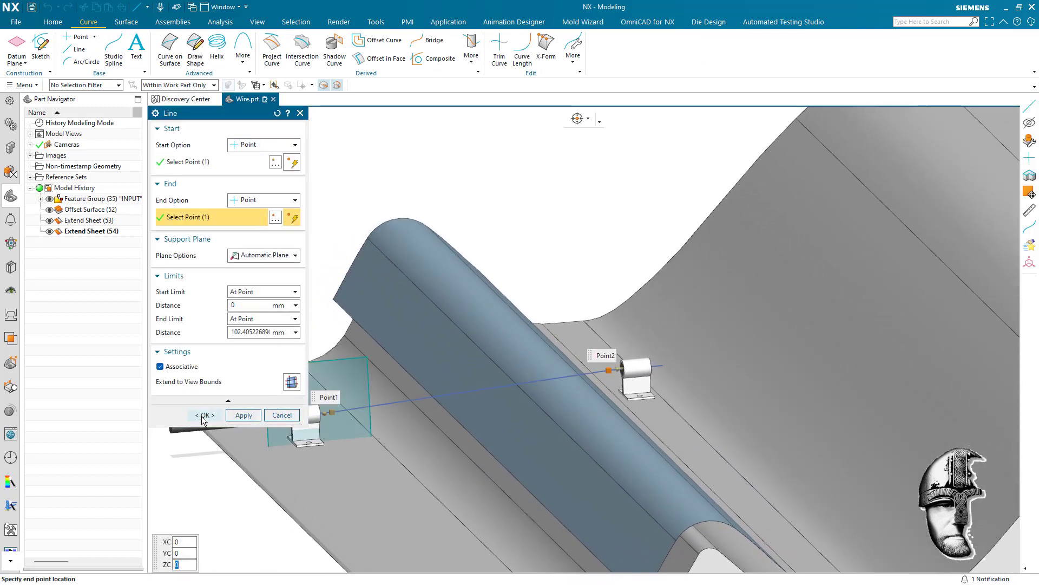
left_click(205, 396)
- Project the connecting line onto the three faces of the offset sheet along the Z-axis vector
mouse_move(487, 352)
middle_mouse_down()
mouse_move(549, 417)
mouse_move(391, 210)
mouse_move(326, 149)
middle_mouse_up()
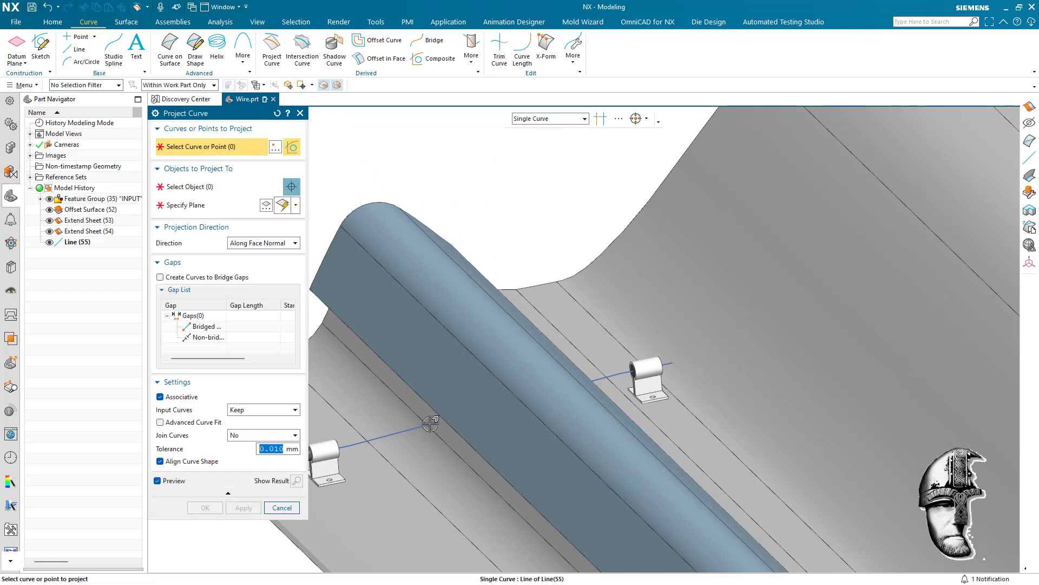
middle_click(494, 314)
middle_click(479, 319)
left_click(478, 318)
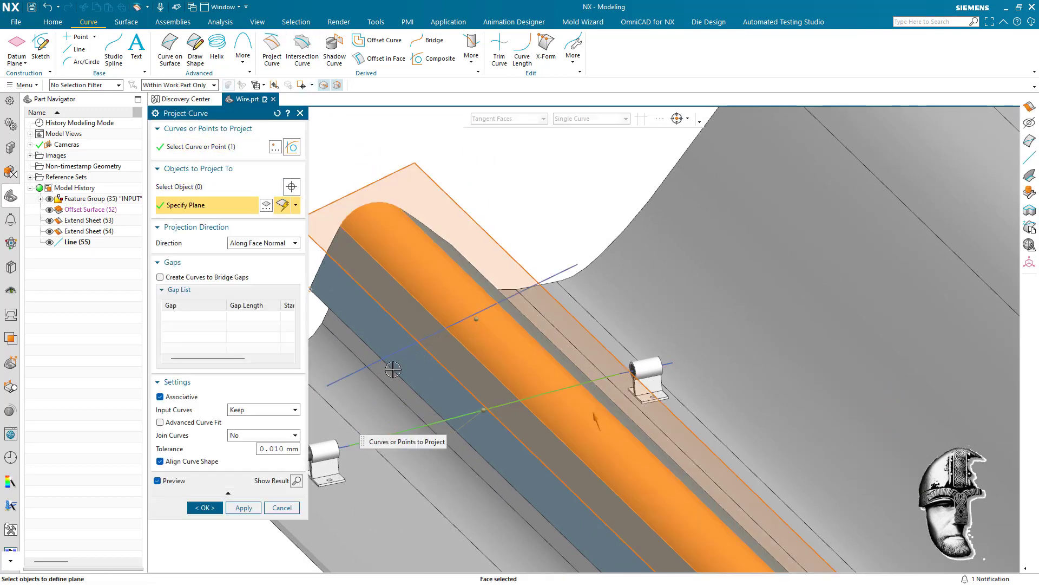
middle_click(462, 300)
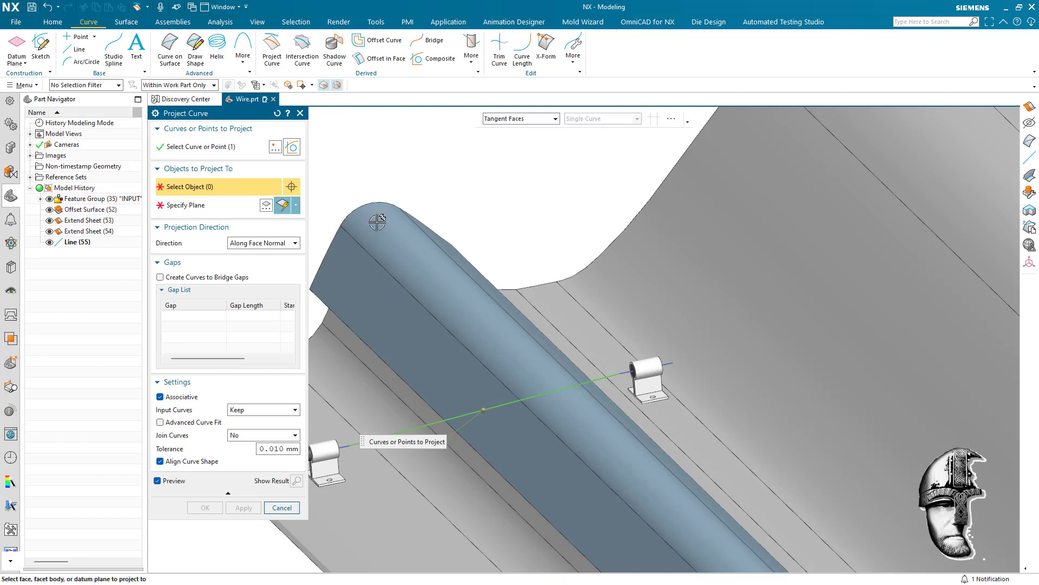
left_click(394, 338)
left_click(260, 243)
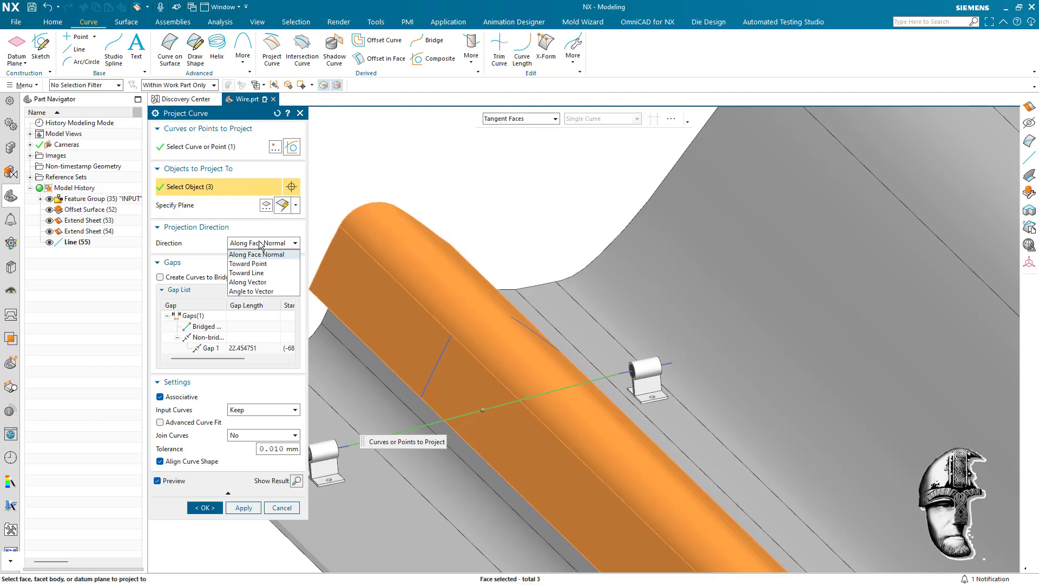
left_click(249, 282)
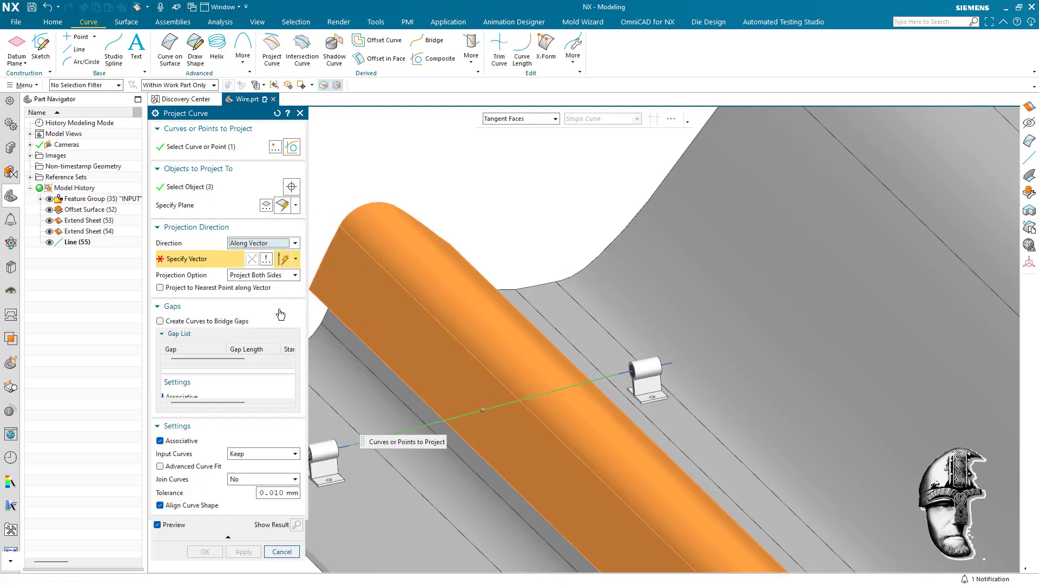
middle_click_drag(583, 312, 698, 358)
middle_click_drag(856, 355, 335, 498)
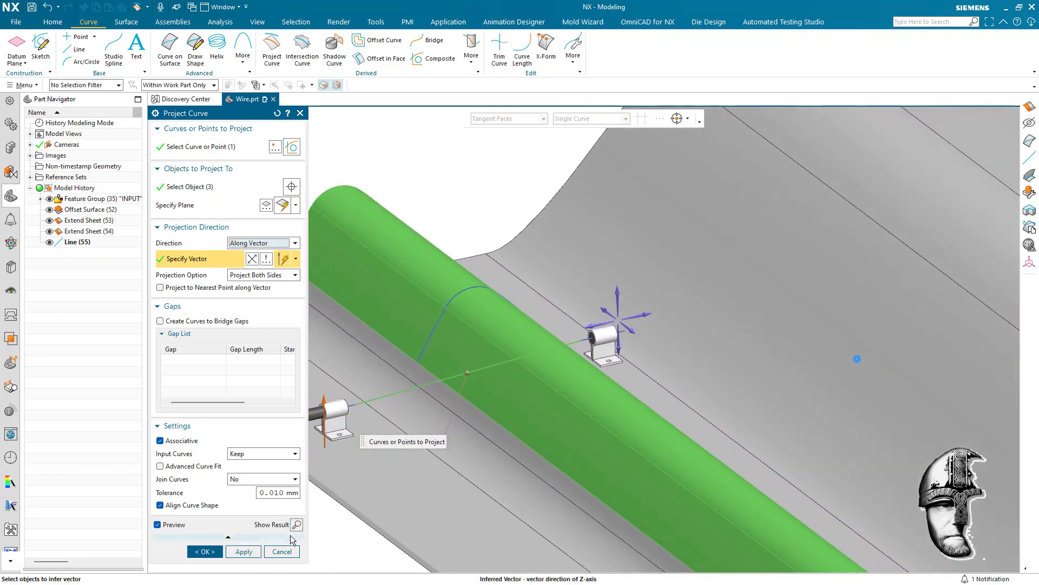
left_click(204, 551)
- Hide the straight line connecting the two clamps
middle_click_drag(283, 460, 439, 359)
right_click(440, 358)
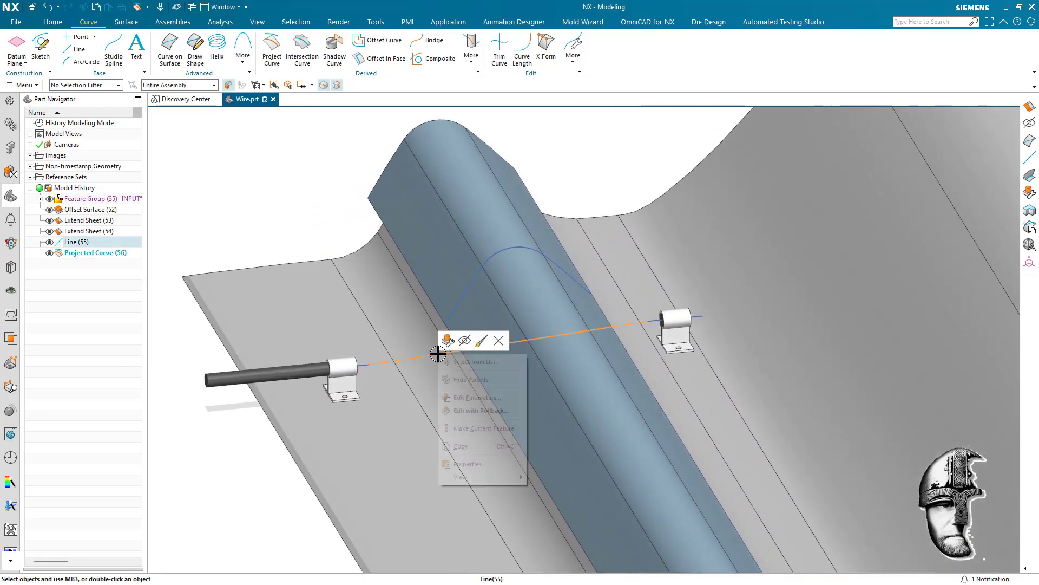
left_click(465, 340)
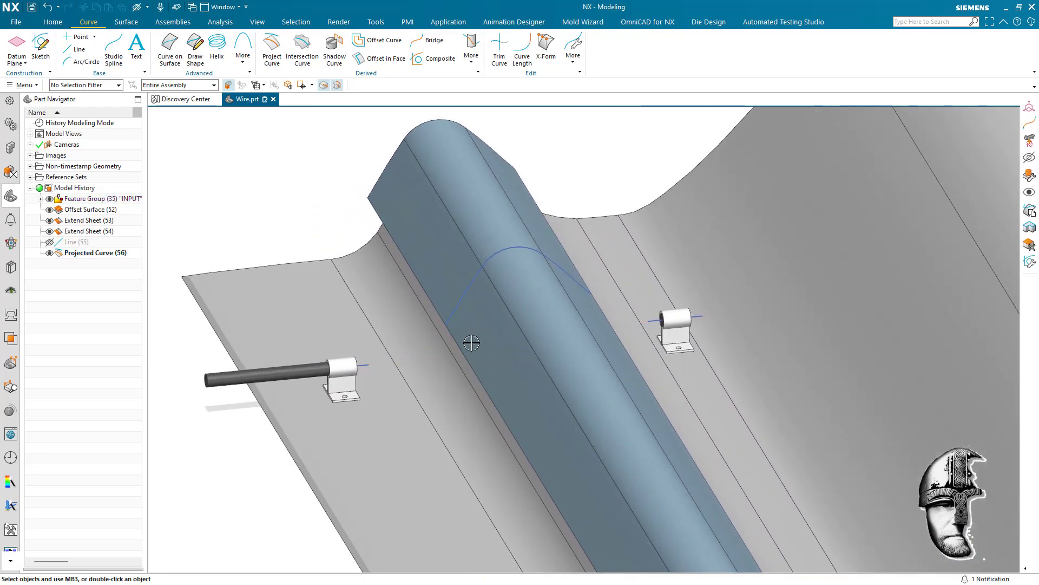
- Create bridge curves joining each end of the projected curve to the axis line of its adjacent clamp
scroll(532, 312, "up", 2)
scroll(532, 312, "up", 1)
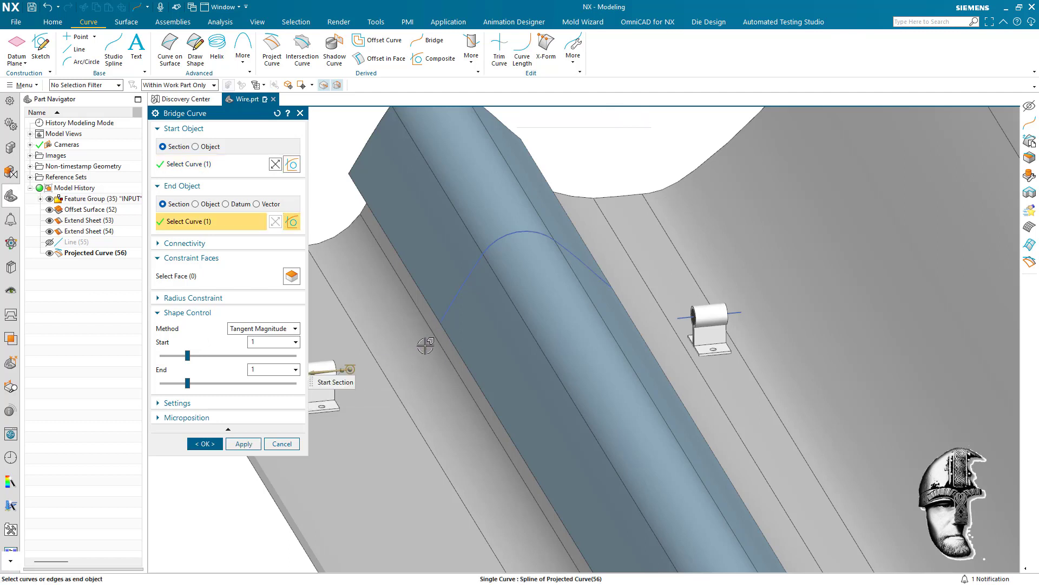
left_click(243, 443)
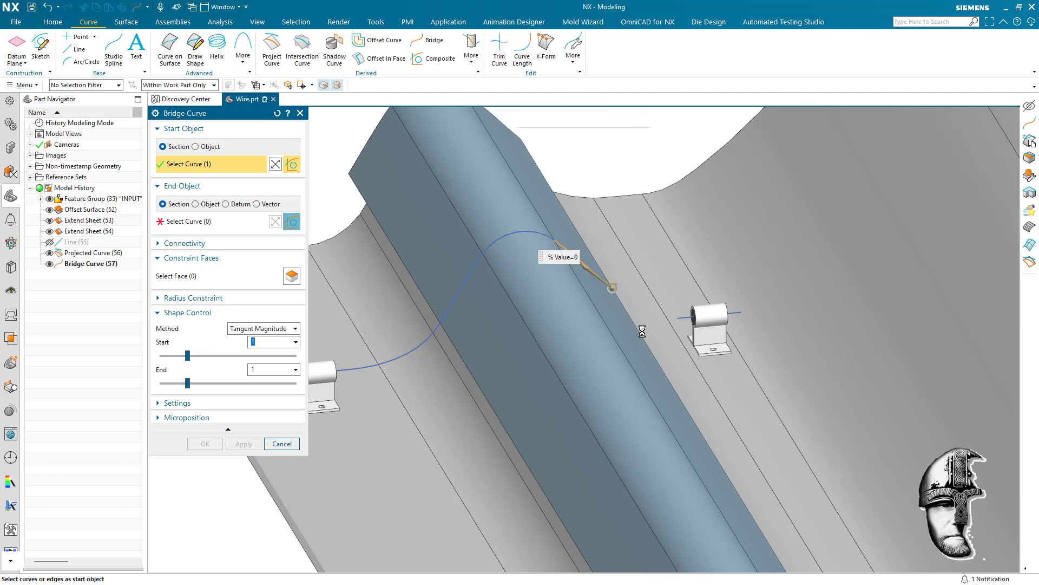
left_click(679, 317)
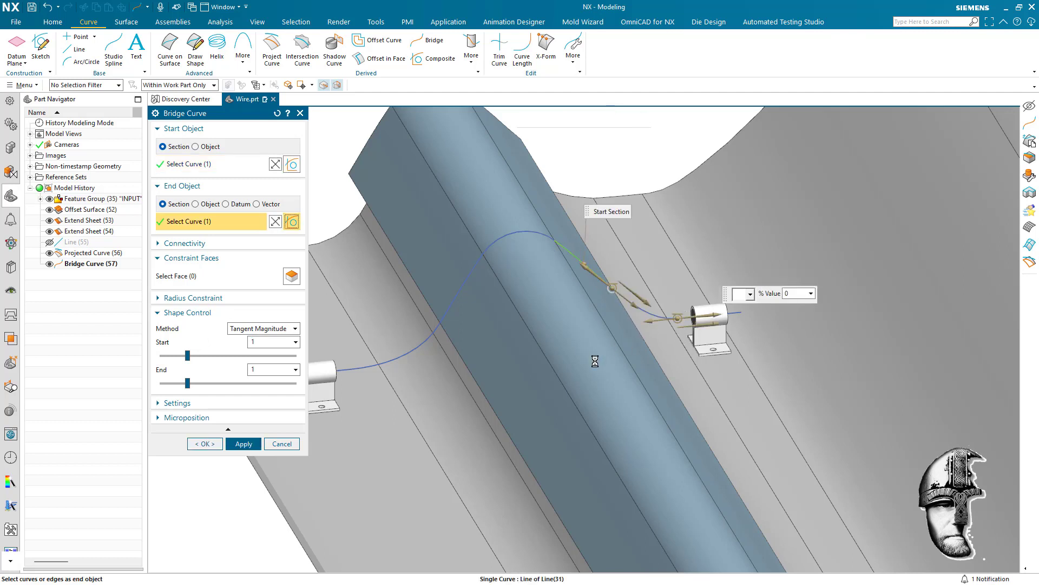
left_click(280, 443)
- Hide the offset sheet over the ridge
scroll(321, 459, "down", 3)
mouse_move(617, 437)
middle_mouse_down()
mouse_move(754, 492)
mouse_move(726, 505)
mouse_move(531, 376)
mouse_move(347, 184)
middle_mouse_up()
right_click(342, 168)
left_click(369, 157)
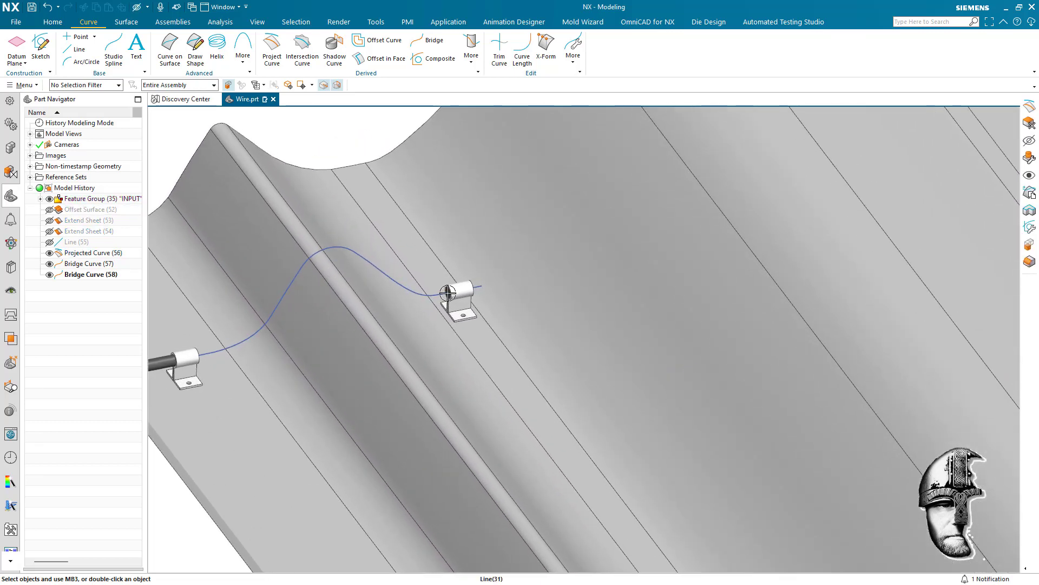
- Project the axis lines of the middle and far clamps onto the base surface along the face normal
mouse_move(445, 316)
middle_mouse_down()
mouse_move(485, 489)
mouse_move(495, 484)
middle_mouse_up()
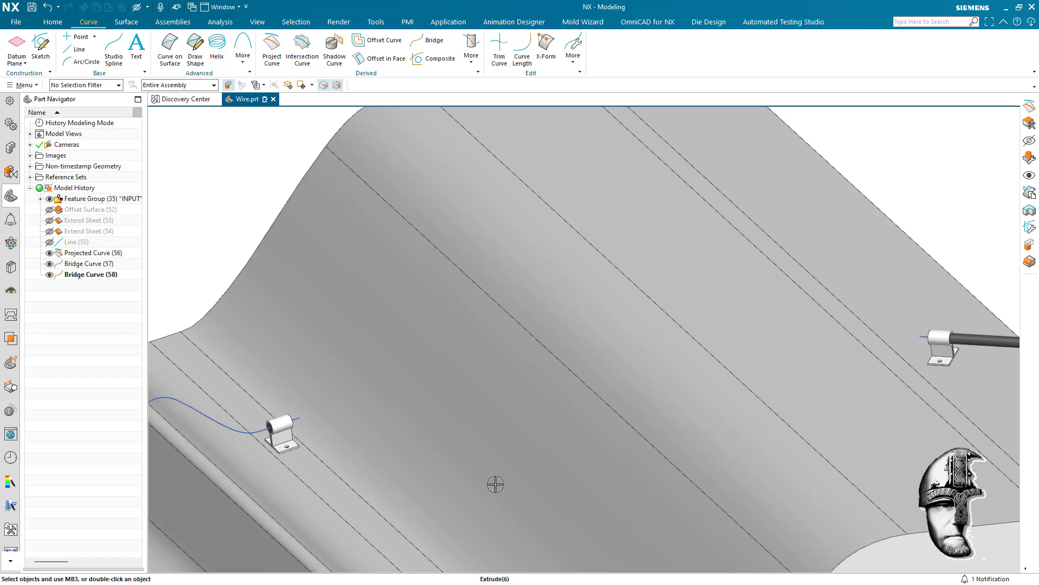
mouse_move(496, 484)
middle_mouse_down()
mouse_move(531, 439)
mouse_move(545, 456)
middle_mouse_up()
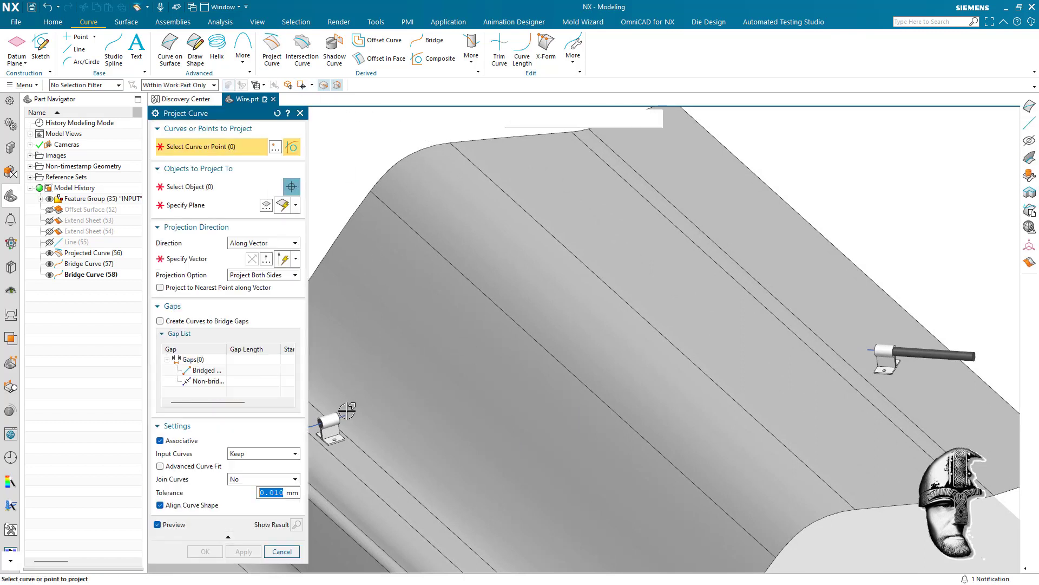
middle_click(834, 337)
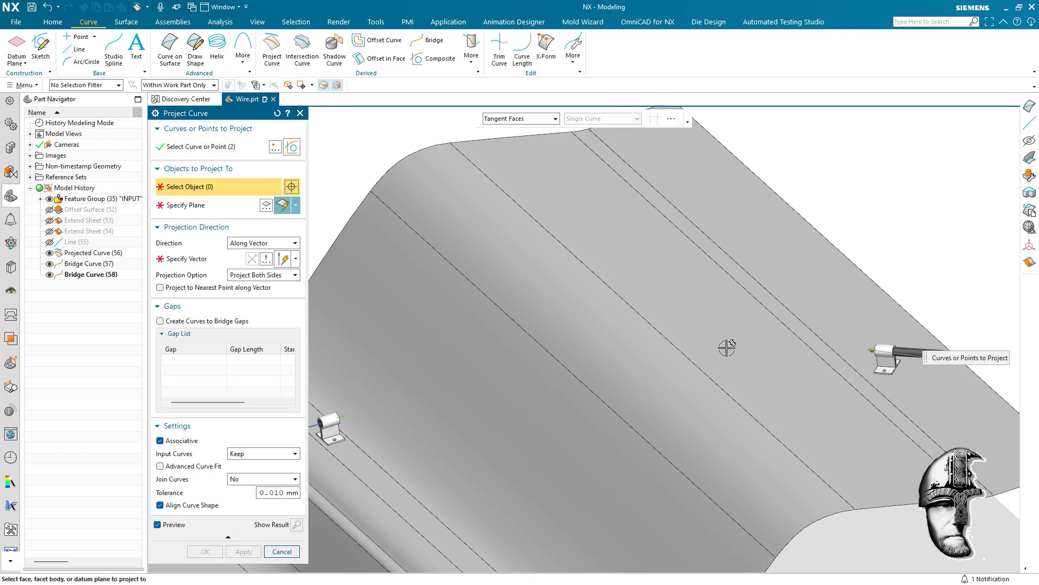
left_click(233, 247)
left_click(244, 254)
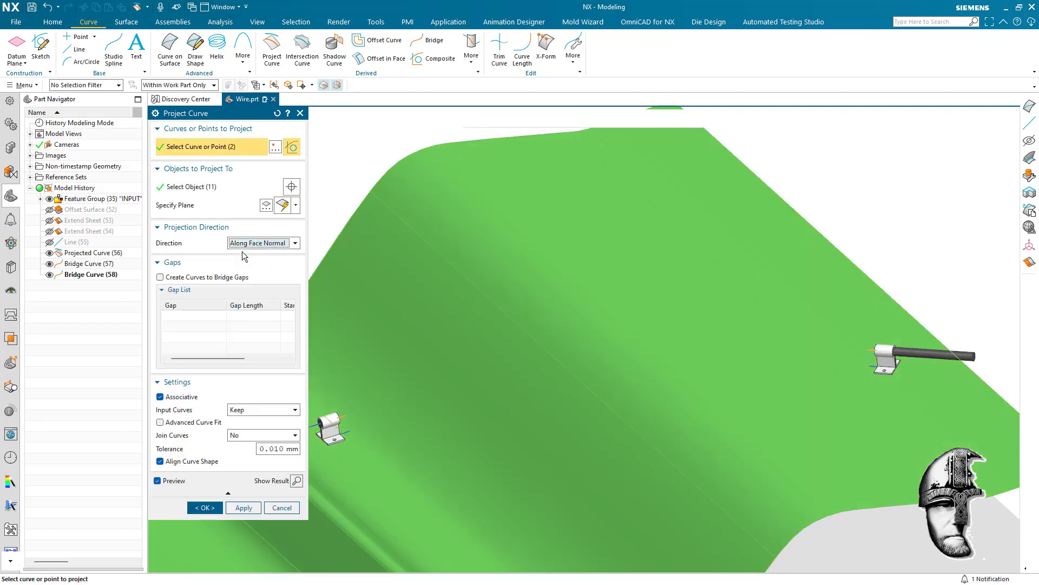
left_click(206, 508)
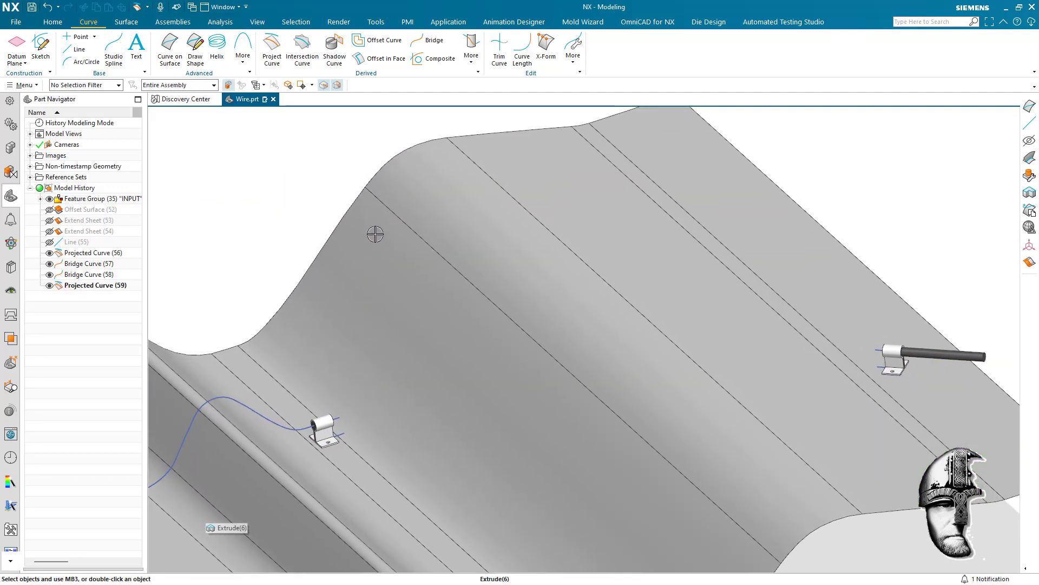
- Draw a curve on the base surface's tangent faces through four points, from the middle clamp's projected line to the far clamp's projected line
left_click(169, 48)
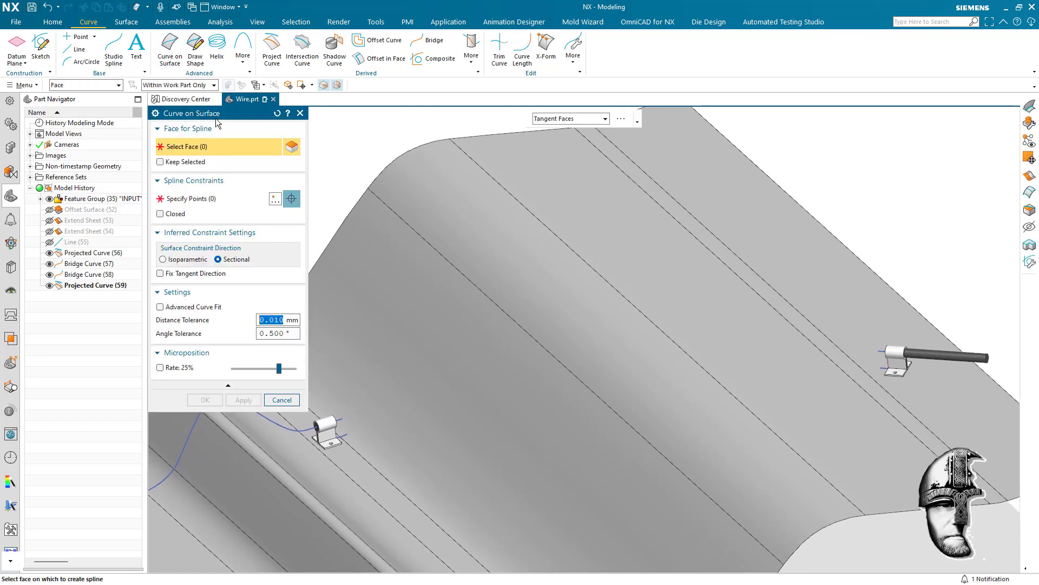
mouse_move(325, 411)
middle_mouse_down()
mouse_move(440, 469)
mouse_move(519, 480)
mouse_move(499, 496)
mouse_move(757, 336)
mouse_move(788, 303)
mouse_move(599, 420)
mouse_move(653, 482)
mouse_move(563, 499)
mouse_move(448, 448)
mouse_move(356, 458)
mouse_move(347, 444)
middle_mouse_up()
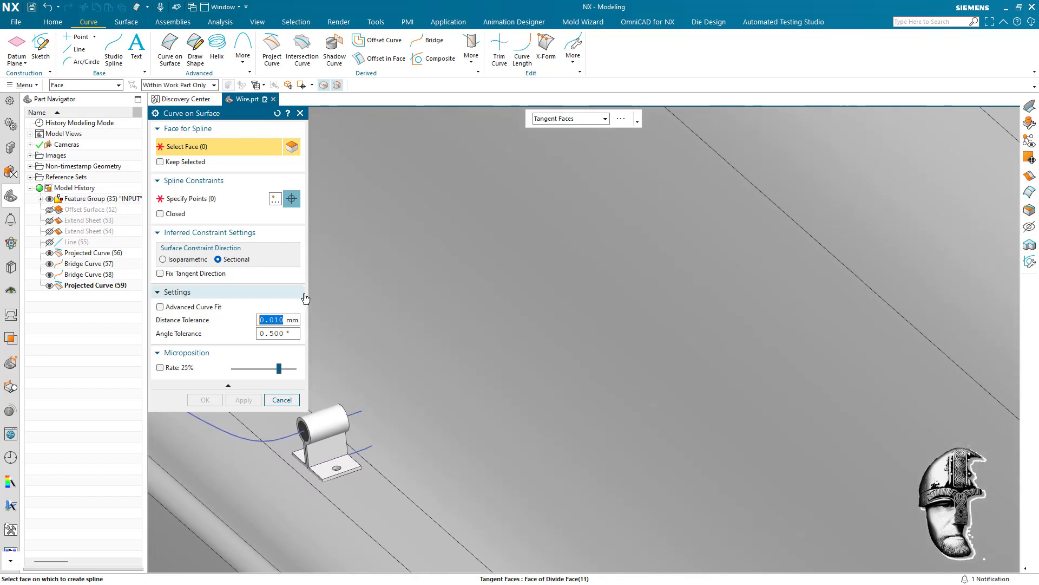
middle_click(247, 217)
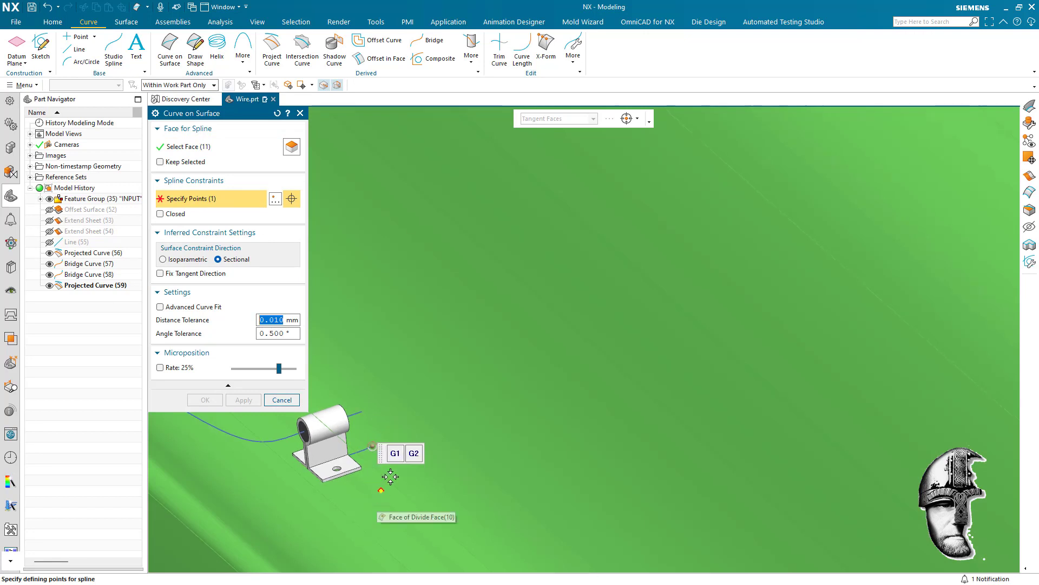
middle_click_drag(414, 499, 505, 422)
scroll(429, 499, "down", 3)
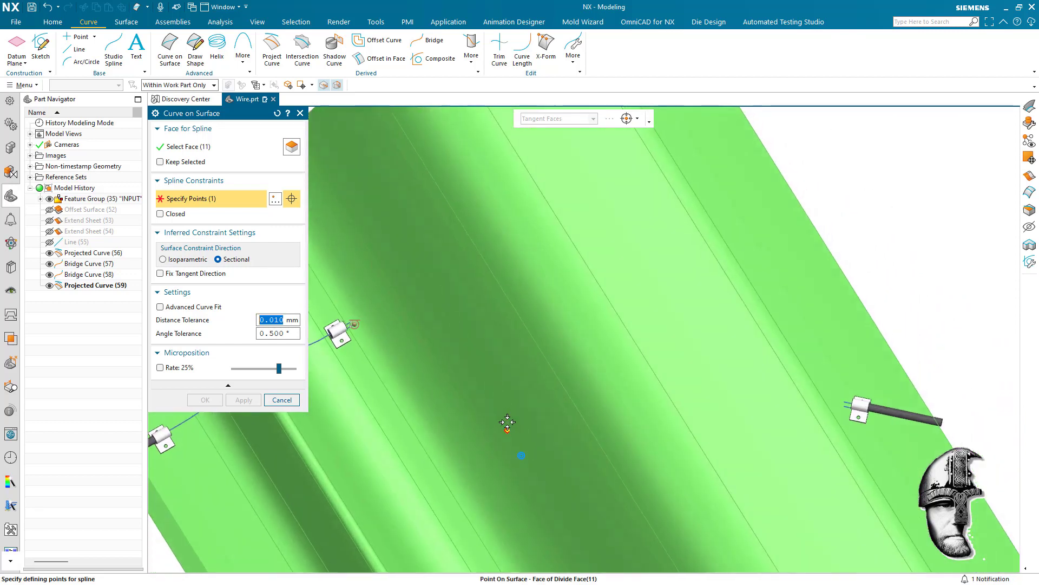
left_click(494, 328)
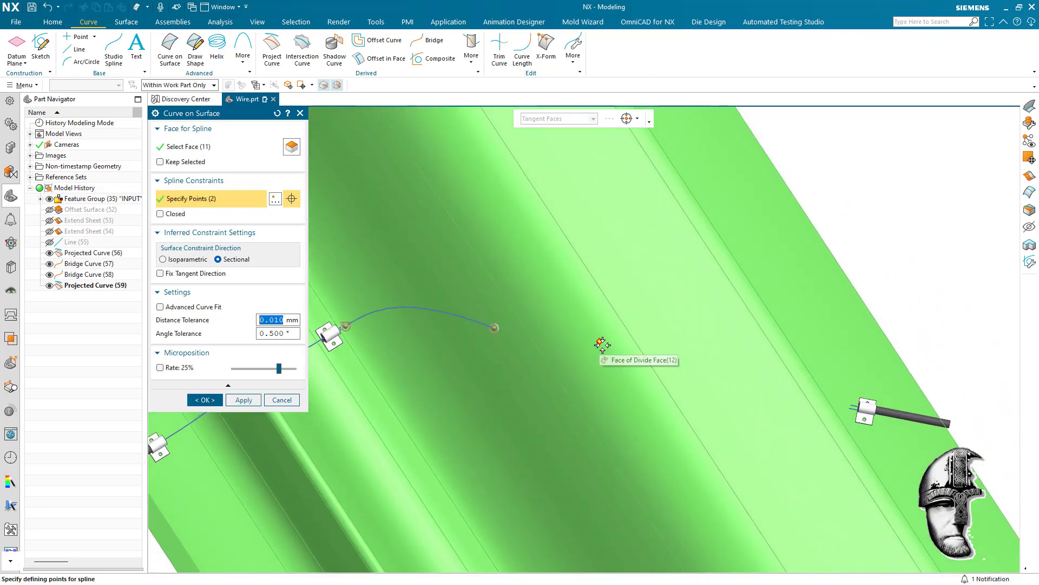
scroll(816, 420, "up", 4)
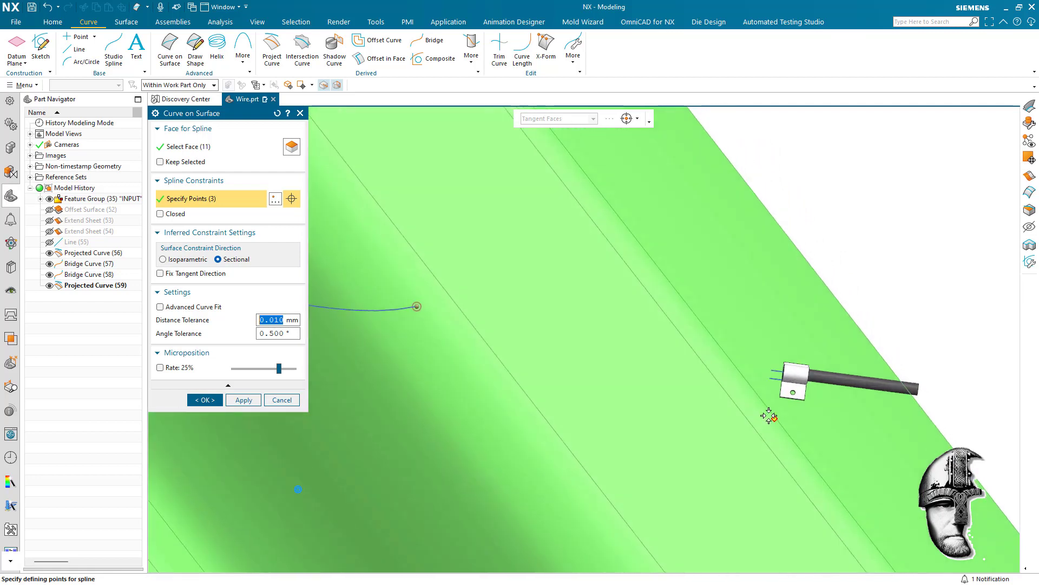
left_click(760, 375)
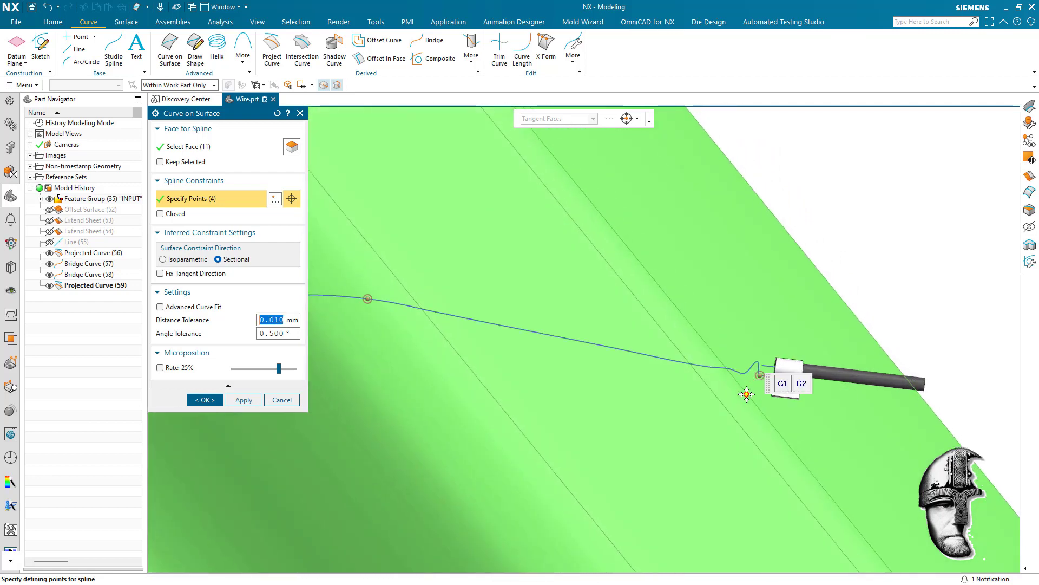
scroll(667, 469, "down", 5)
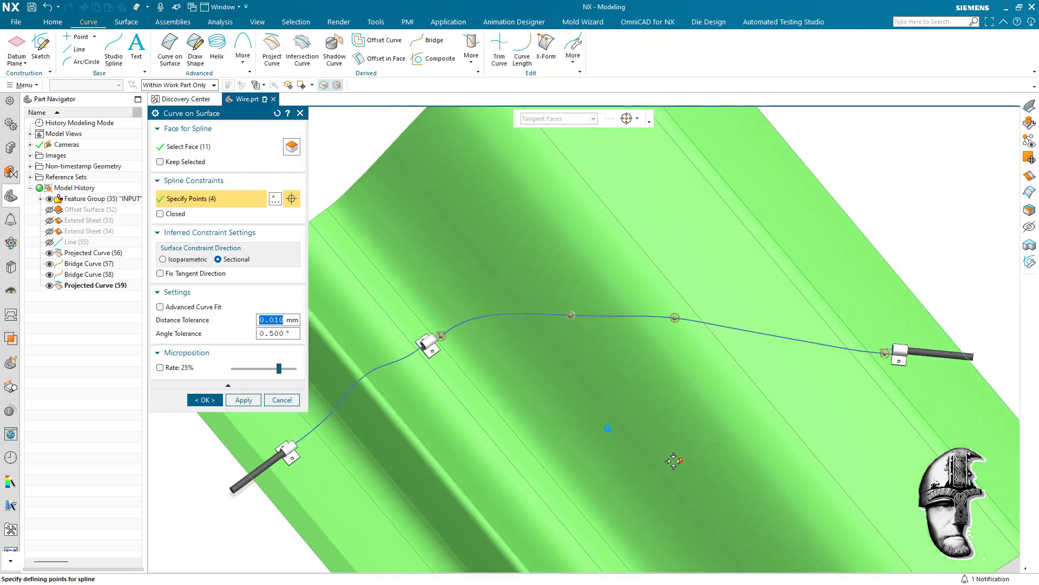
- Nudge the third spline point slightly towards the near side to smooth the surface curve, and create the curve
scroll(708, 360, "up", 1)
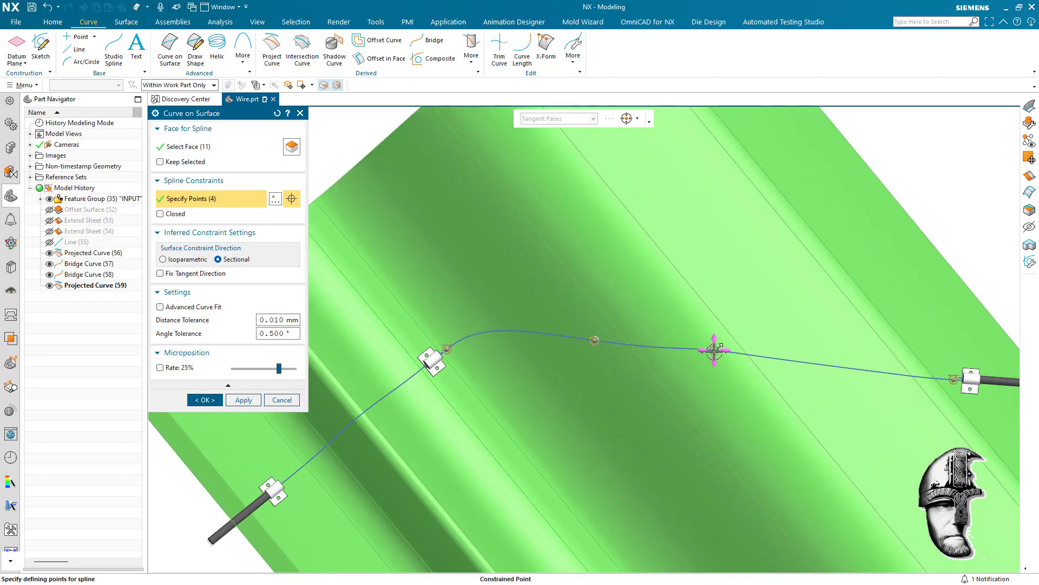
left_click_drag(714, 352, 716, 358)
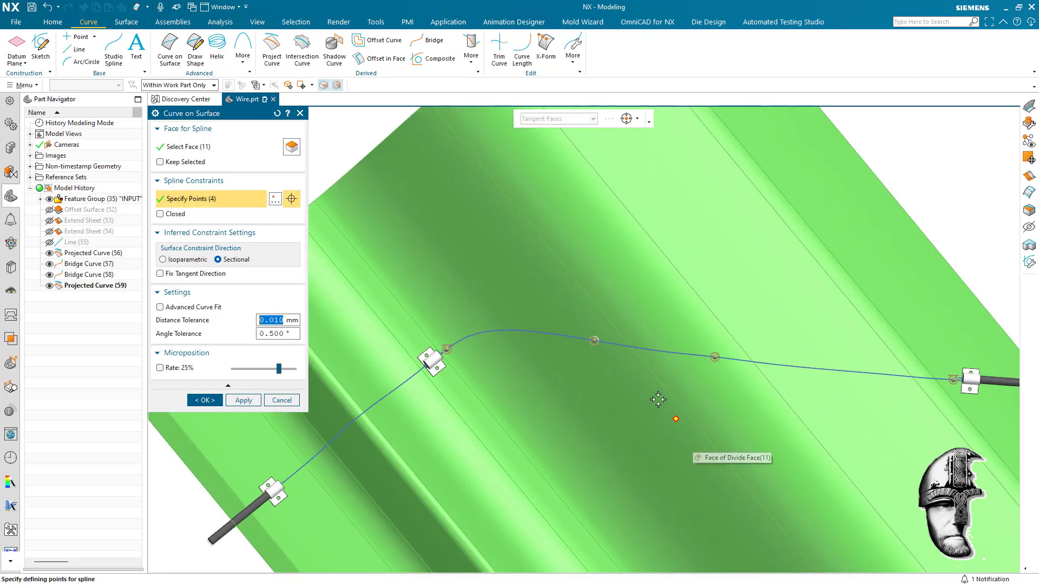
key("Home")
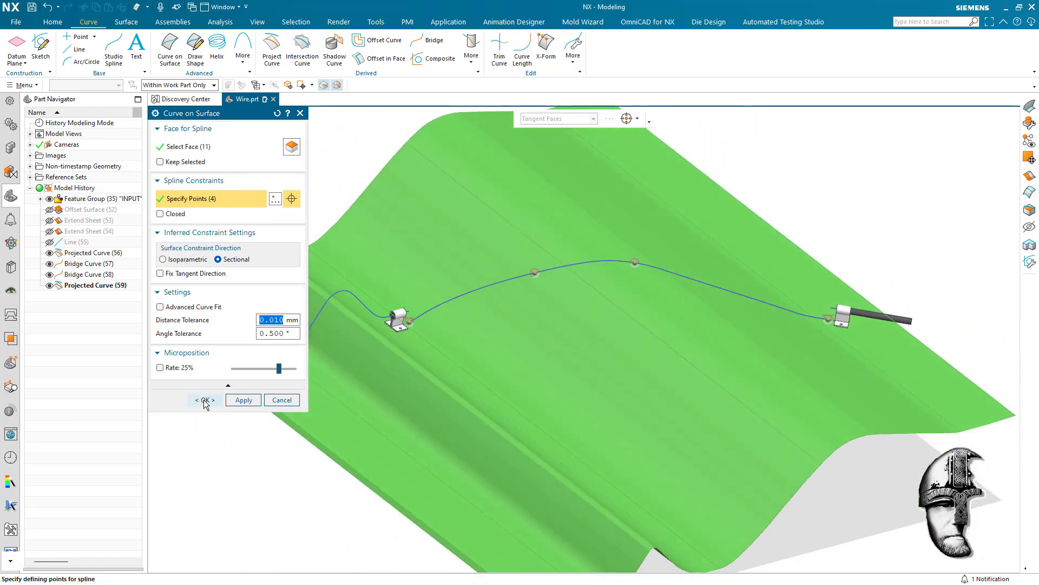
left_click(205, 401)
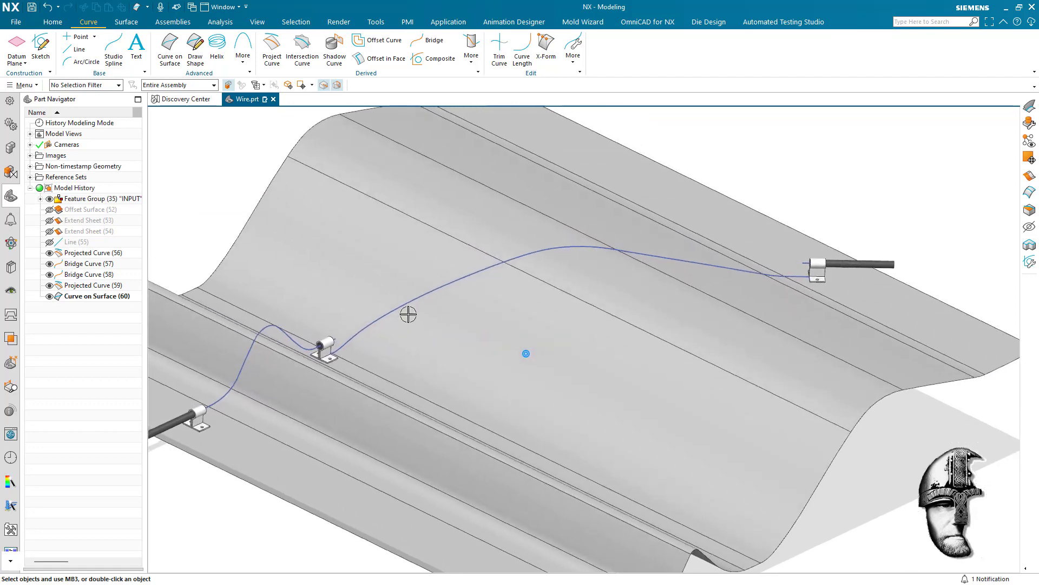
- Create a Law Extension from the surface curve and its tangent end lines, using the base body's faces and a constant length of 10 mm
middle_click_drag(408, 314, 368, 284)
left_click(134, 25)
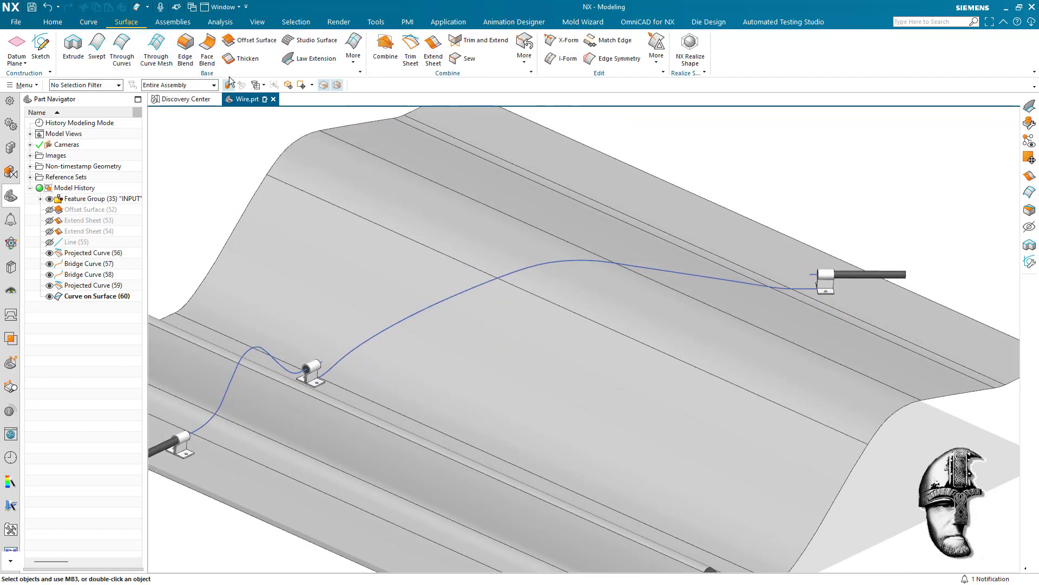
left_click(303, 63)
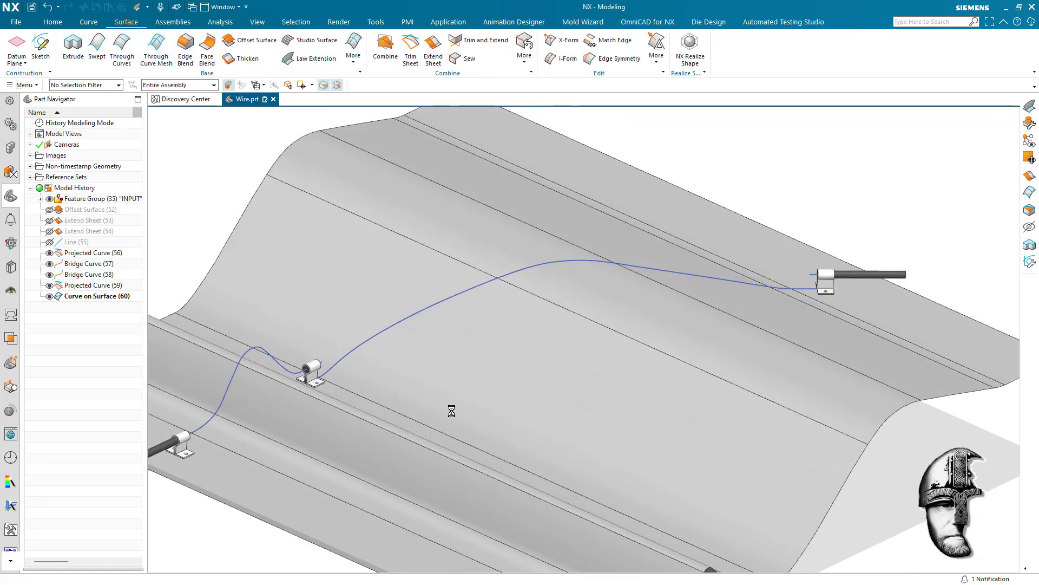
mouse_move(452, 410)
middle_mouse_down()
mouse_move(538, 308)
mouse_move(555, 120)
middle_mouse_up()
left_click(558, 119)
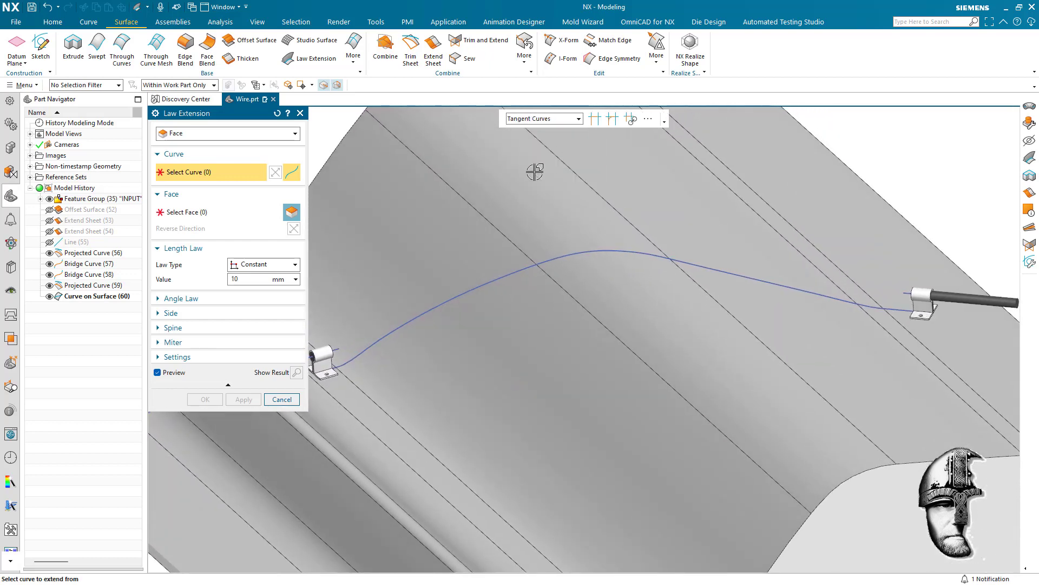
middle_click_drag(530, 187, 465, 287)
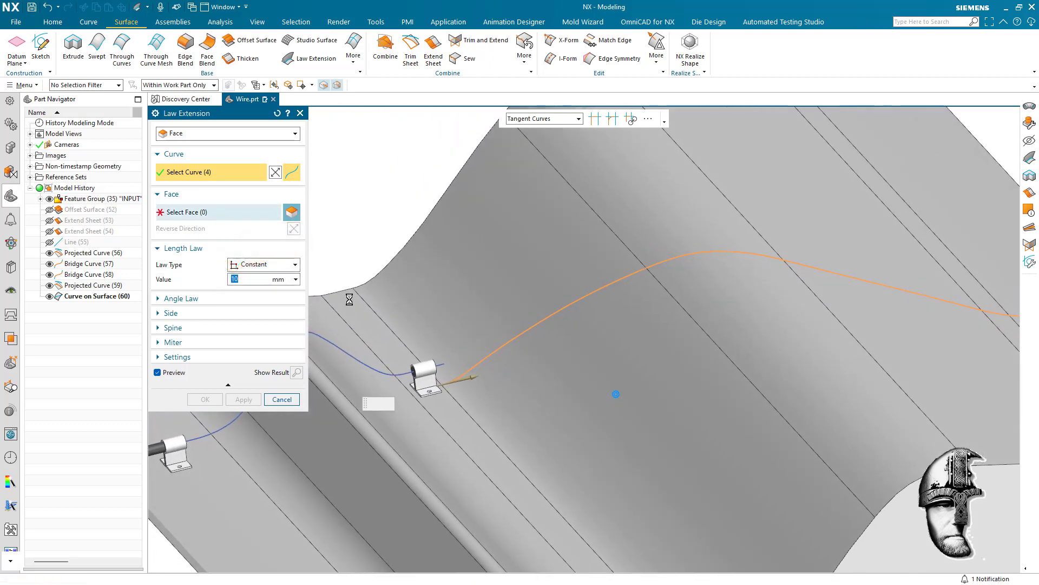
left_click(217, 212)
left_click(507, 425)
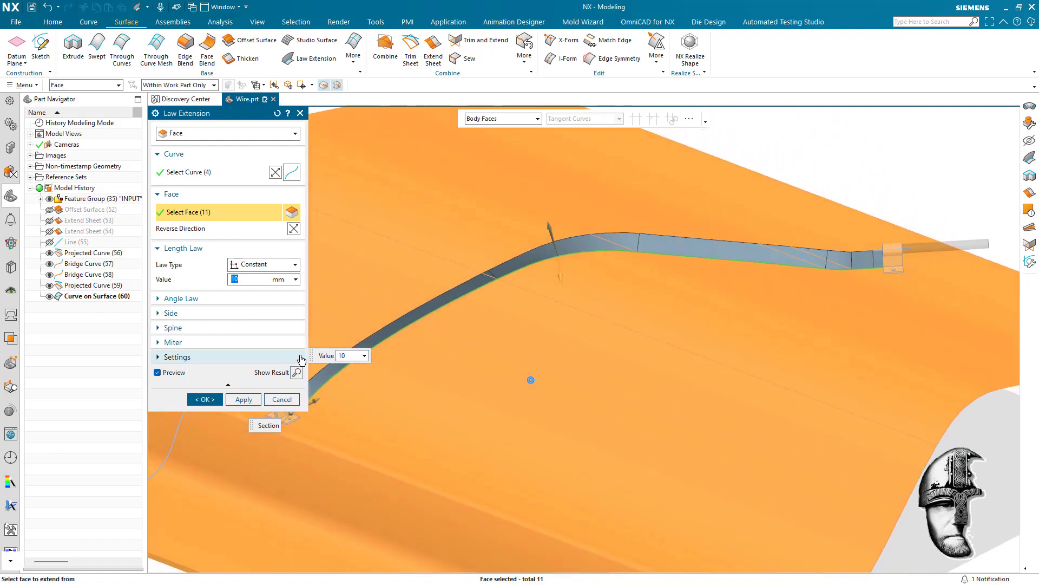
left_click(206, 399)
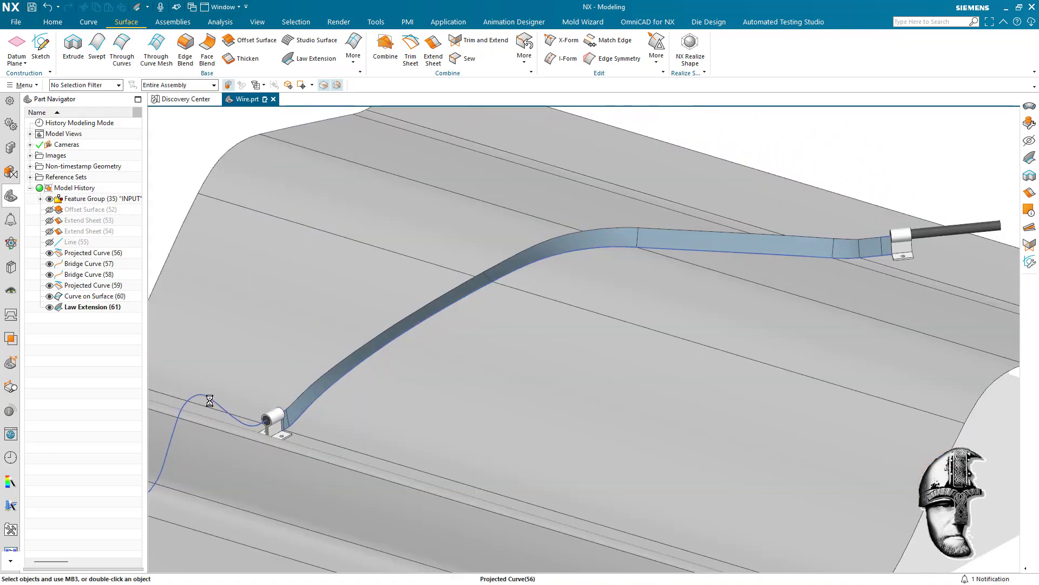
- Start a 5 mm Tube with single-curve path selection and no selection filter, removing the clamp edge from the path
mouse_move(211, 403)
middle_mouse_down()
mouse_move(228, 395)
mouse_move(207, 388)
mouse_move(221, 417)
mouse_move(260, 419)
middle_mouse_up()
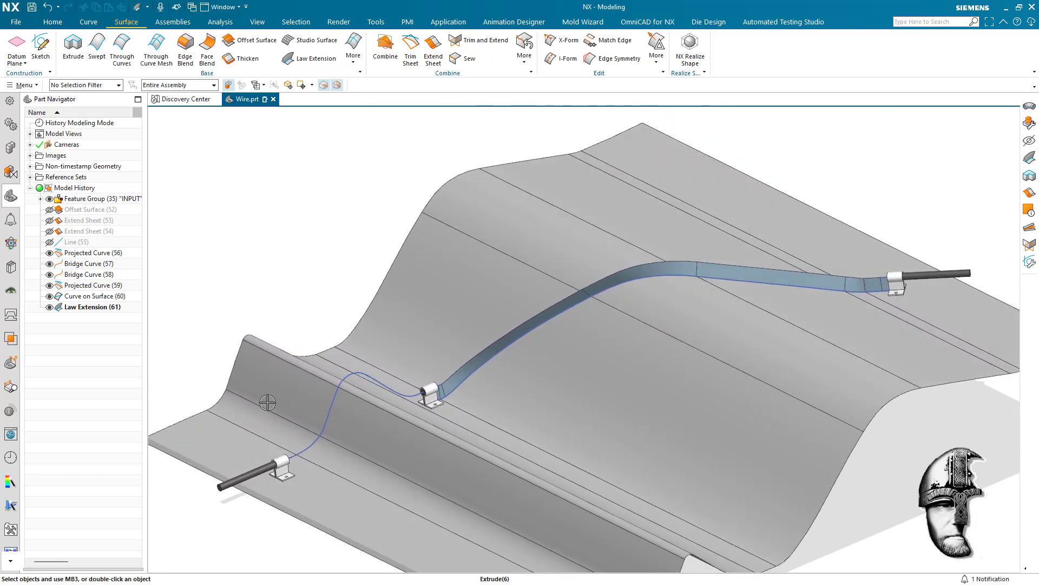
left_click(355, 61)
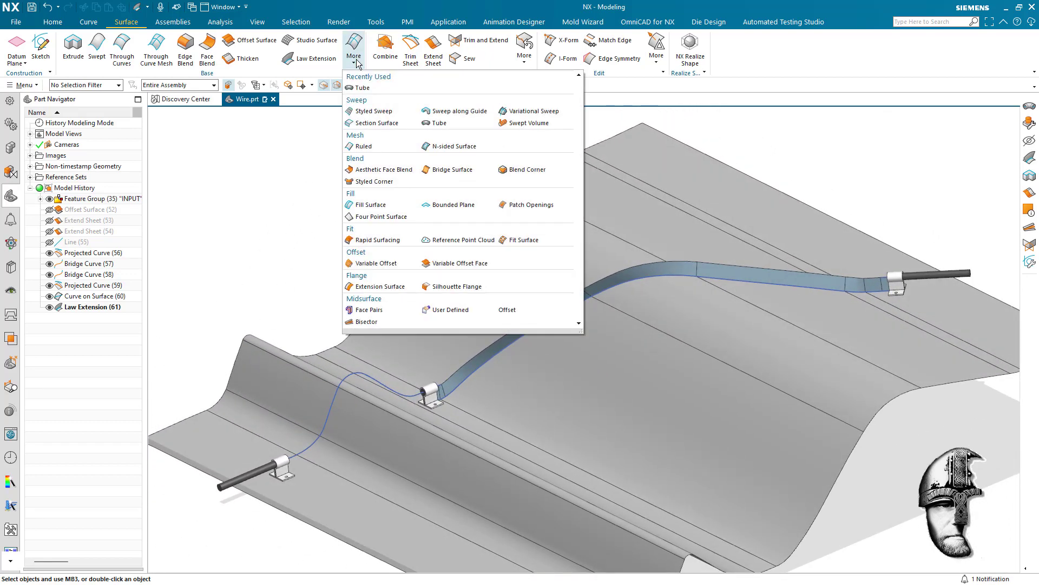
left_click(437, 123)
mouse_move(520, 344)
middle_mouse_down()
mouse_move(506, 359)
mouse_move(515, 392)
mouse_move(525, 376)
mouse_move(474, 403)
mouse_move(438, 375)
mouse_move(440, 401)
mouse_move(578, 184)
mouse_move(530, 188)
middle_mouse_up()
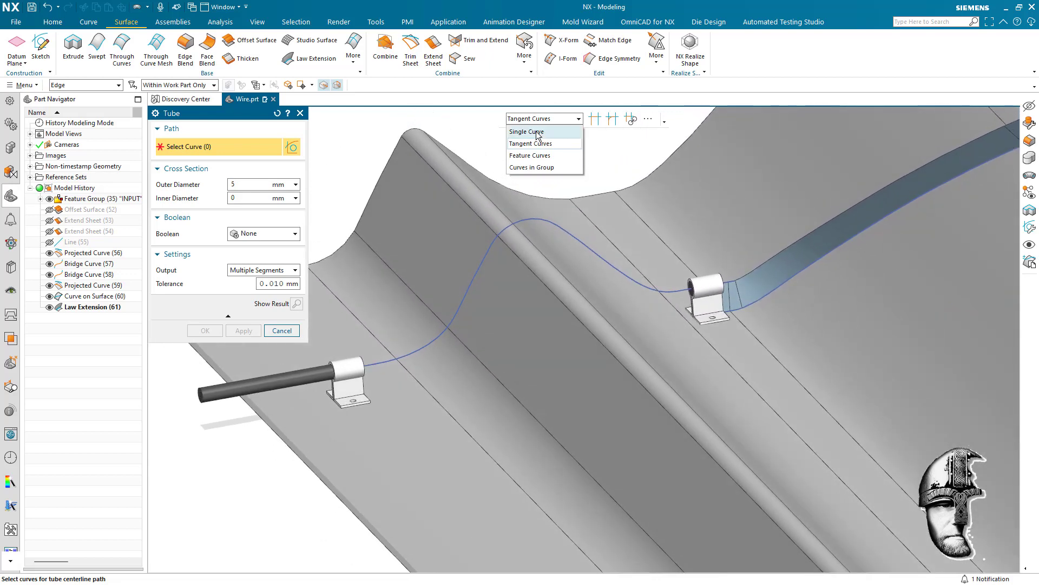
left_click(536, 131)
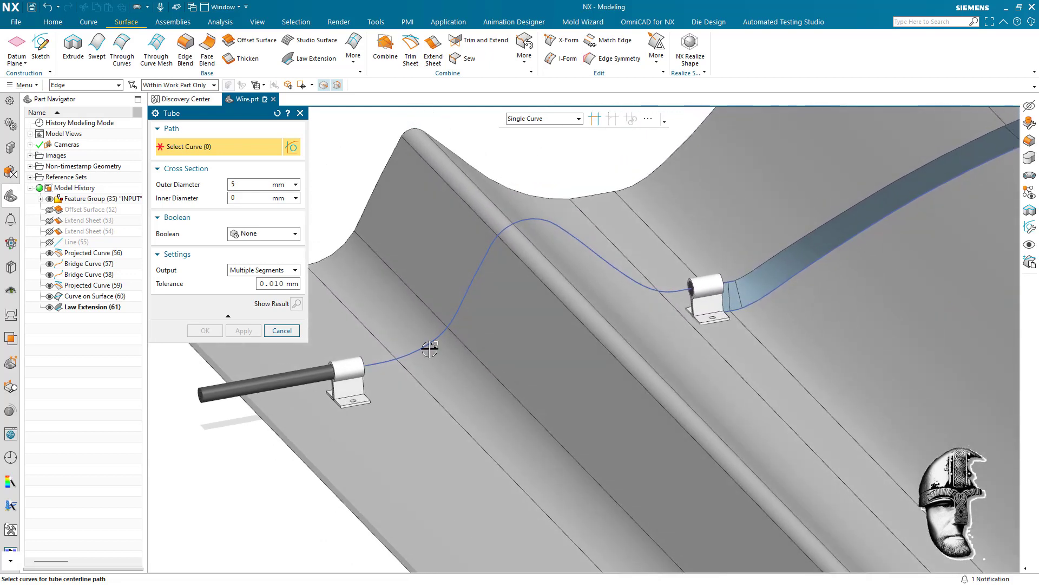
left_click(370, 364)
left_click(81, 86)
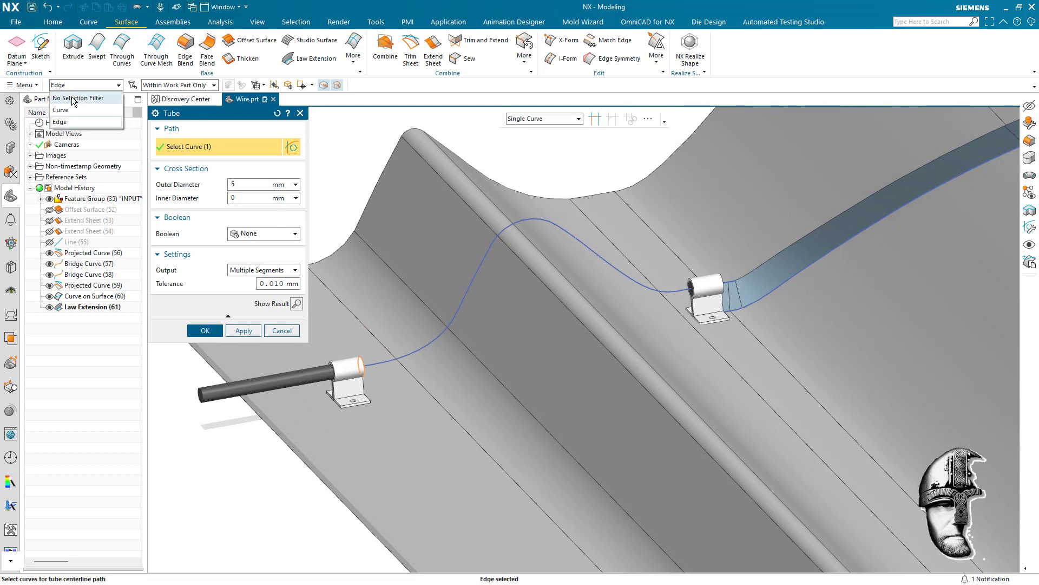
left_click(74, 101)
middle_click_drag(476, 137, 433, 176)
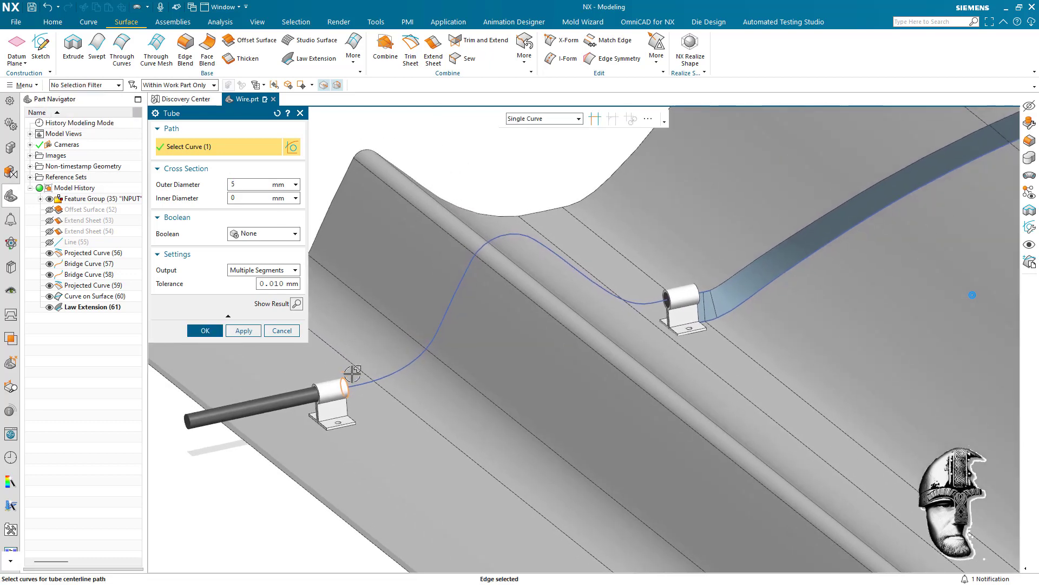
left_click(345, 382, "shift")
- Select the axis lines, bridge curves and projected curve between the near and middle clamps as the tube's path
left_click(361, 384)
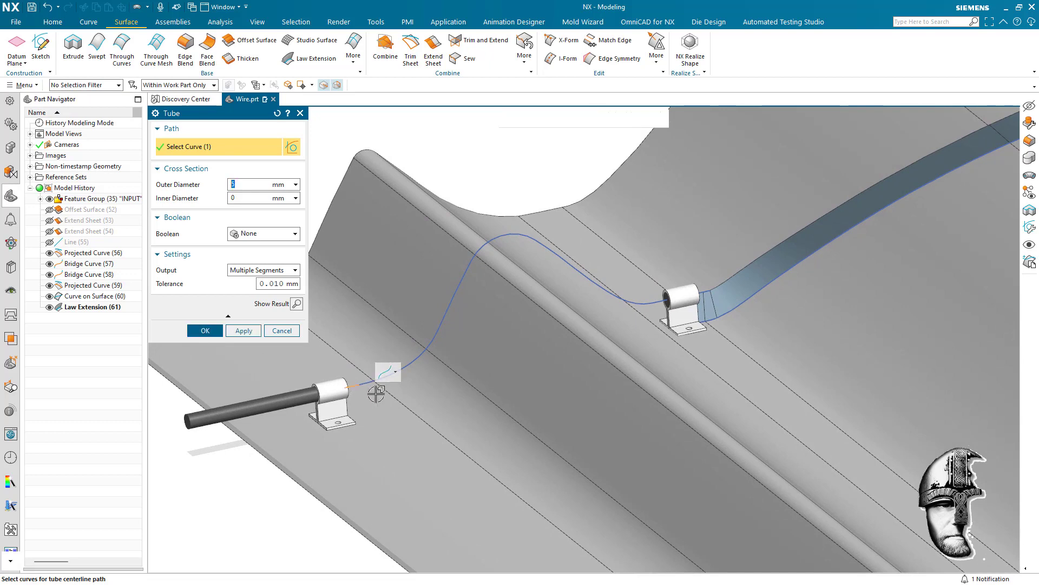
left_click(417, 361)
left_click(449, 304)
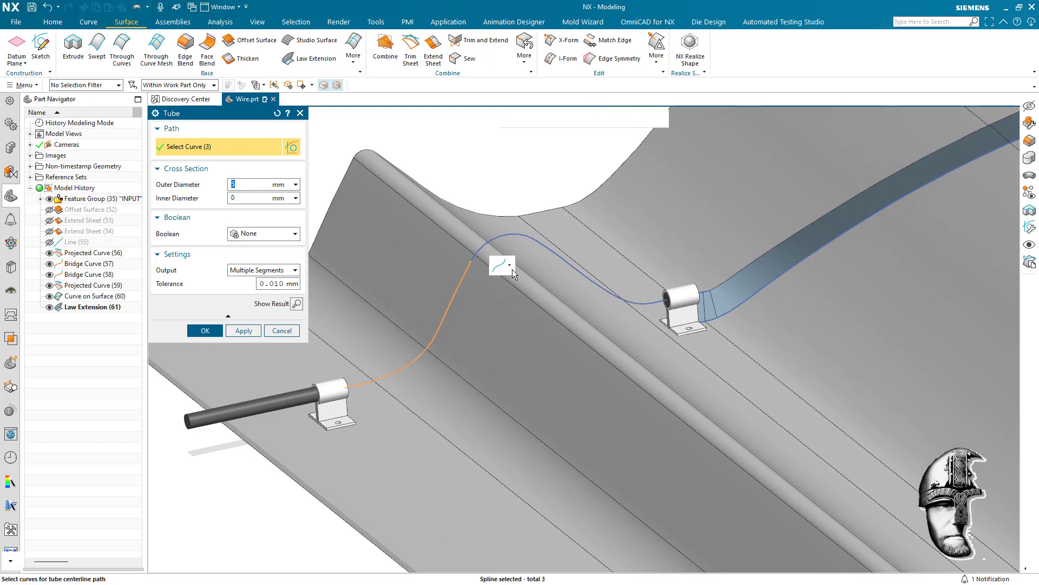
left_click(514, 234)
left_click(583, 273)
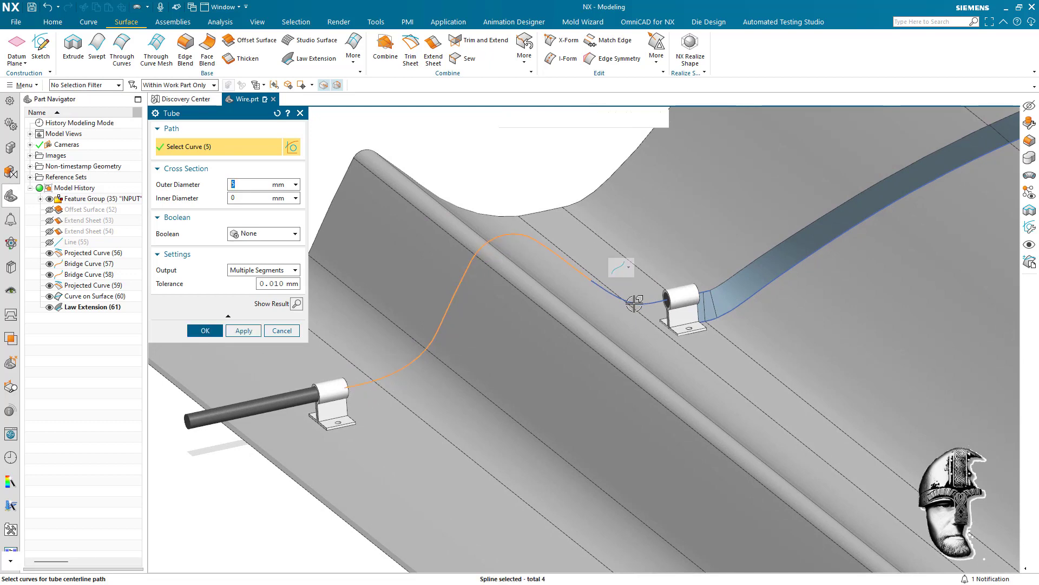
left_click(640, 303)
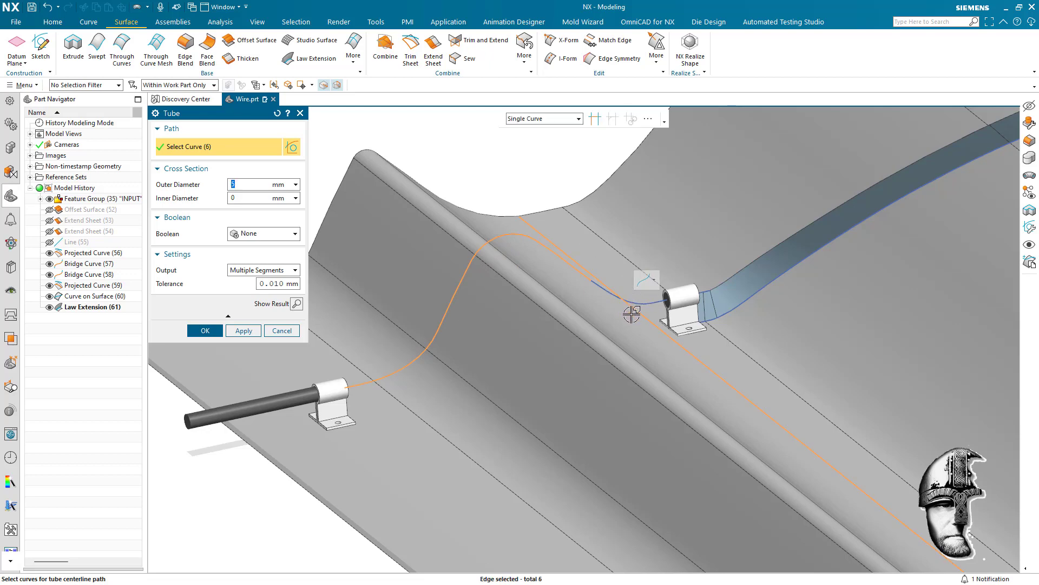
left_click(631, 314, "shift")
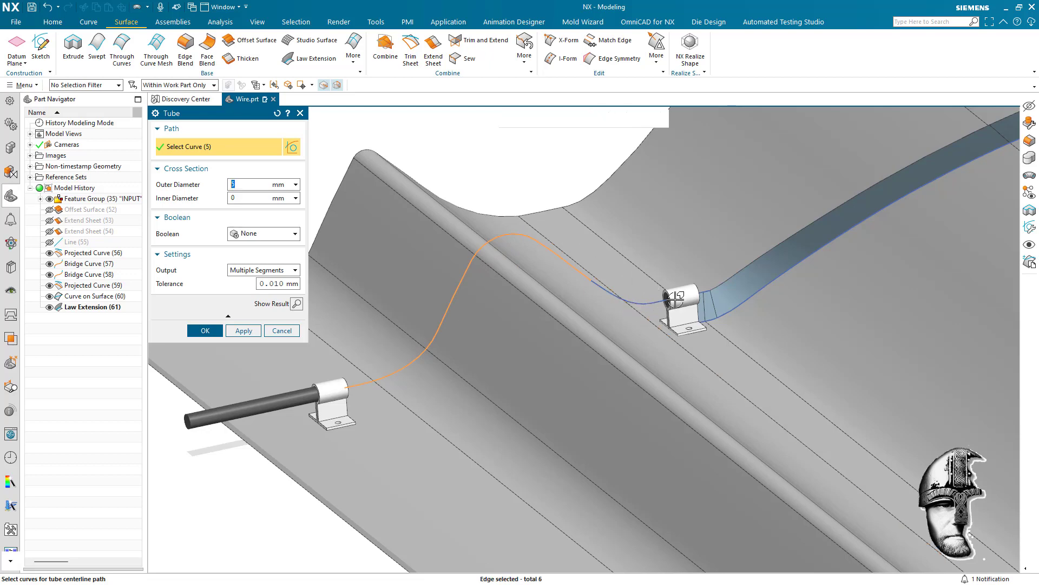
left_click(603, 294)
left_click(654, 303)
middle_click_drag(601, 348, 531, 399)
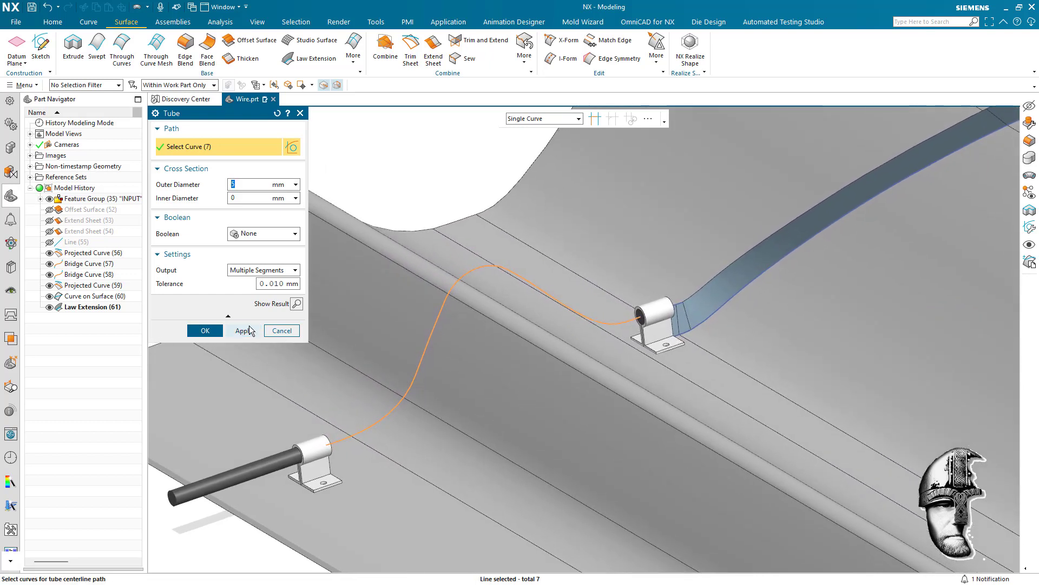
- Preview the tube, change its output to Single Segment, and create it with a 5 mm outer and 0 mm inner diameter
left_click(297, 305)
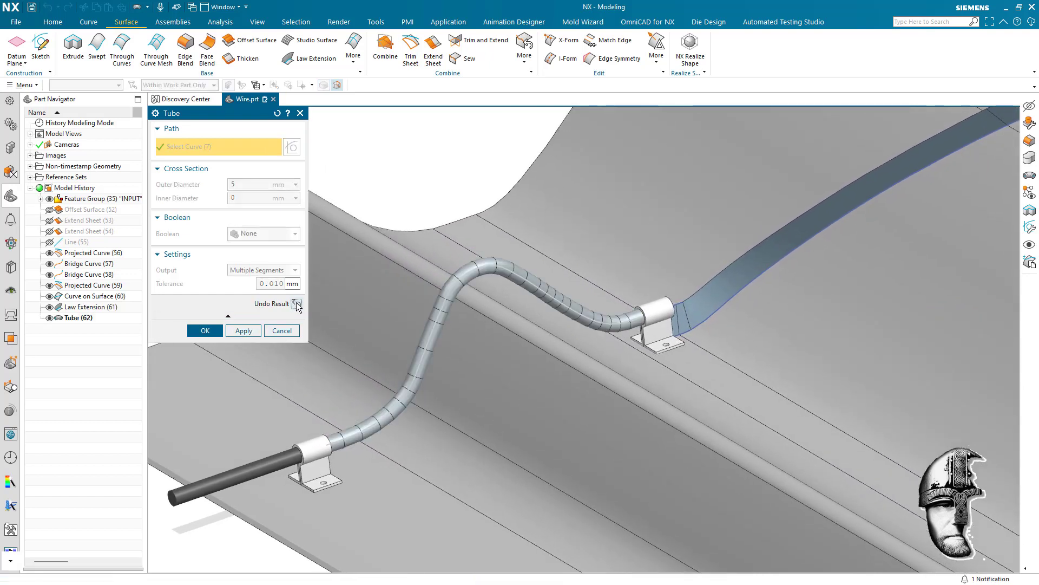
left_click(297, 304)
left_click(265, 270)
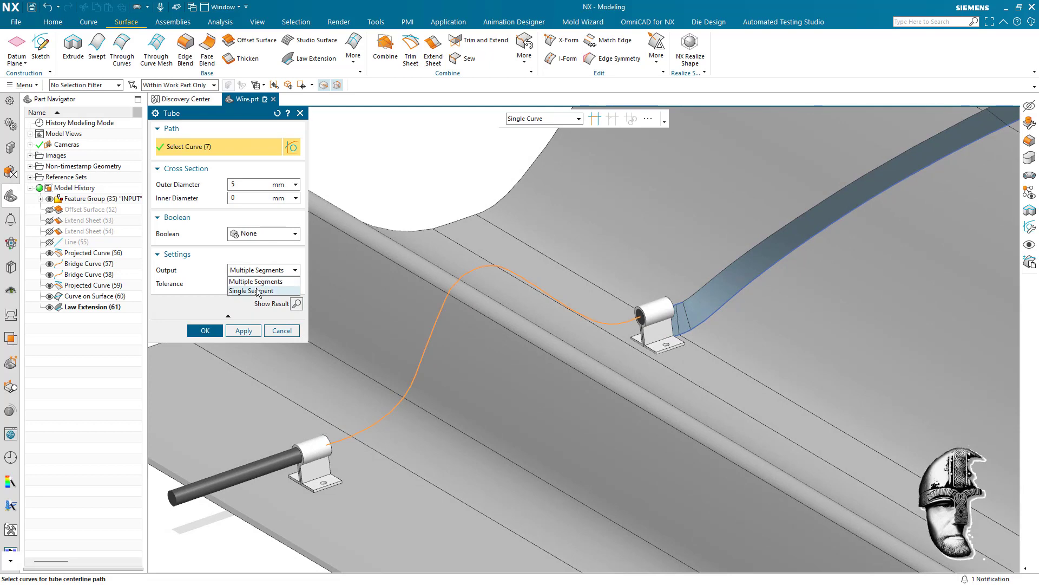
left_click(221, 332)
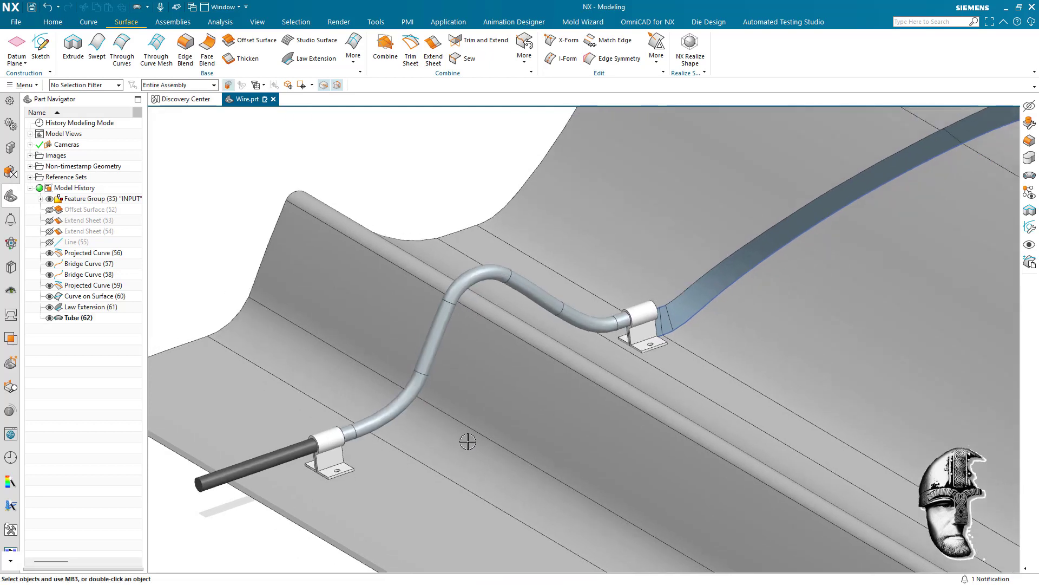
- Start another Tube with the selection filter limited to edges and the Tangent Curves rule for the path
middle_click_drag(464, 436, 653, 429)
middle_click_drag(653, 429, 582, 472, "shift")
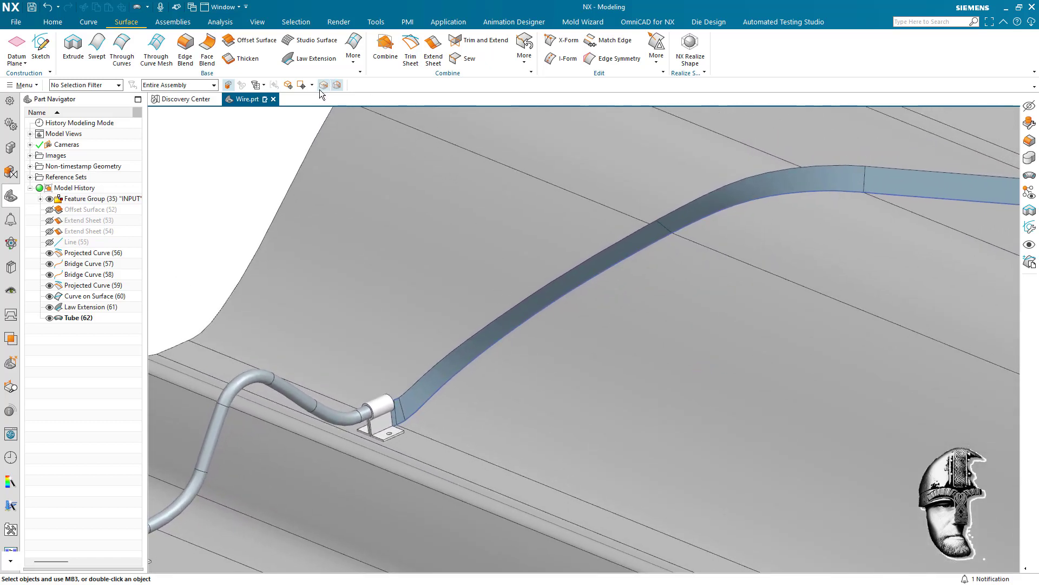
key("F4")
middle_click_drag(340, 206, 487, 154)
left_click(84, 85)
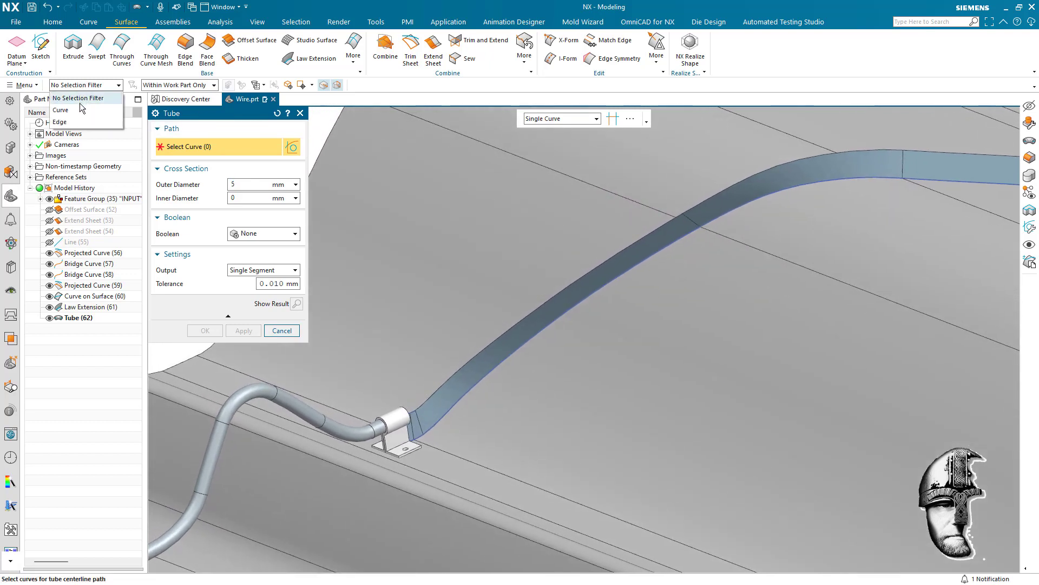
left_click(71, 122)
left_click(544, 121)
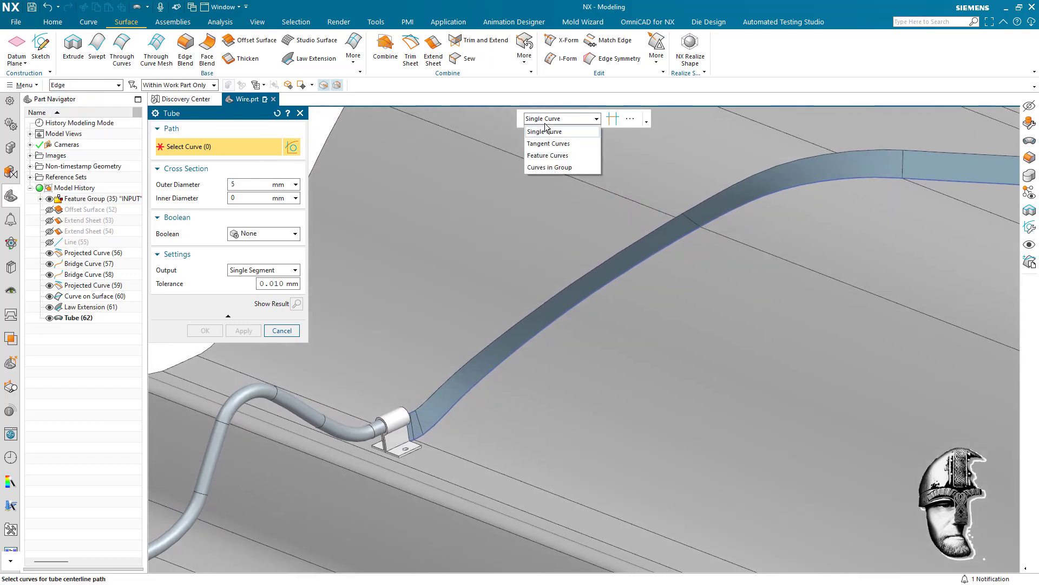
left_click(547, 154)
- Create a single-segment tube along the law extension's upper edge chain, with 5 mm outer and 0 mm inner diameter
left_click(458, 366)
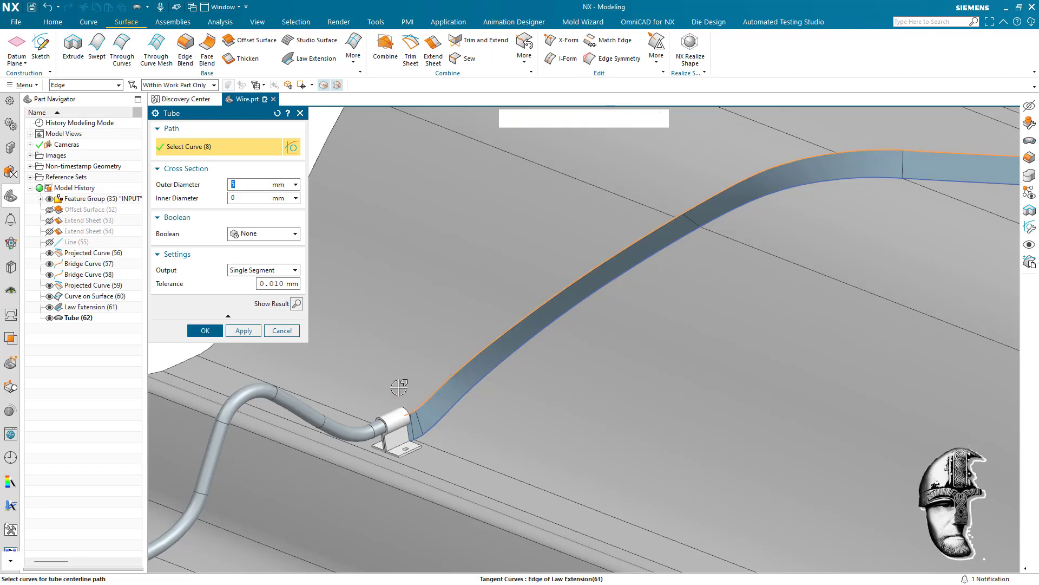
scroll(262, 387, "down", 5)
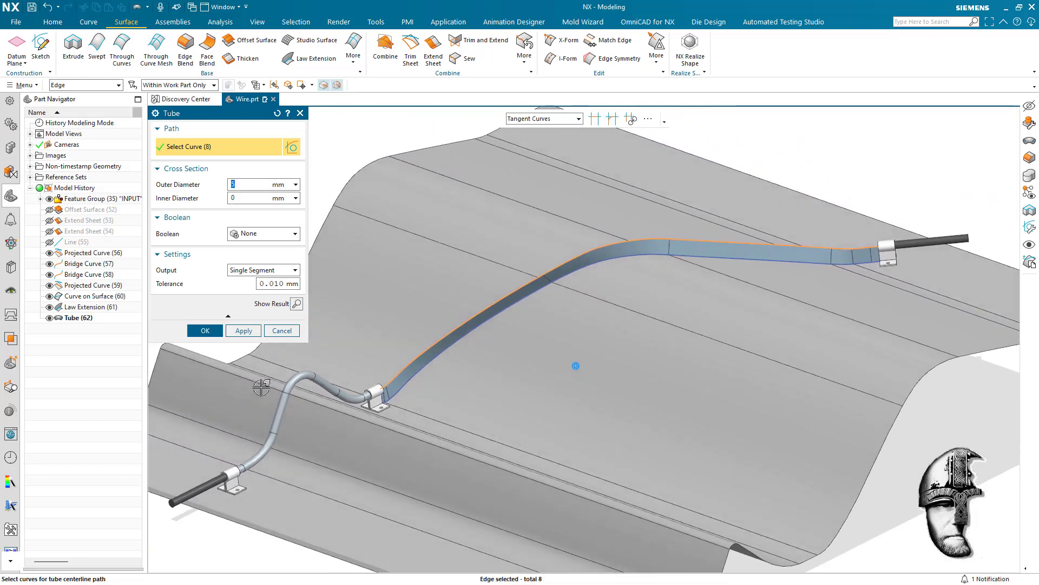
middle_click_drag(305, 380, 254, 358)
left_click(205, 330)
mouse_move(208, 328)
middle_mouse_down()
mouse_move(165, 326)
mouse_move(223, 331)
middle_mouse_up()
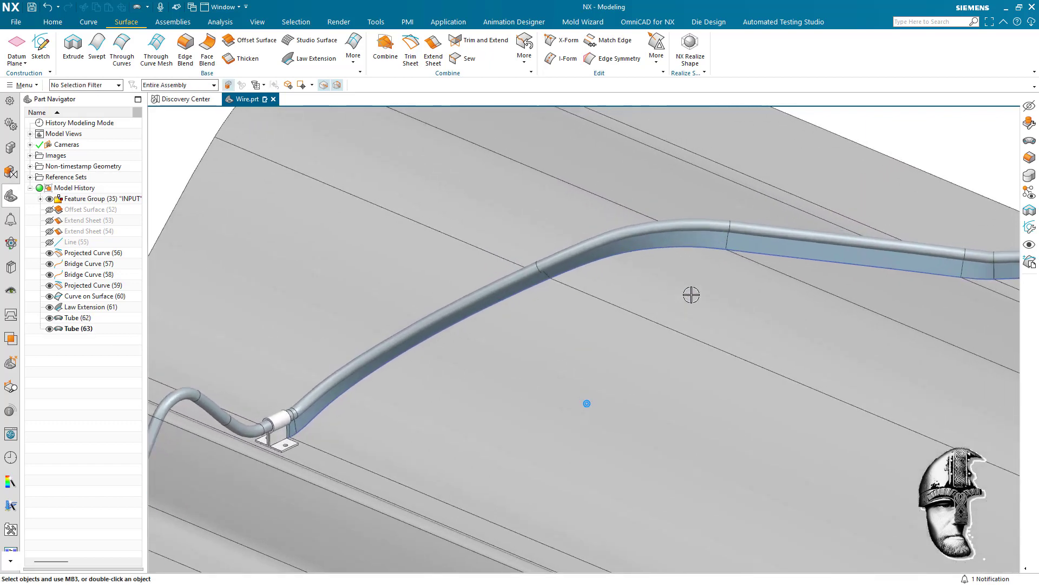
- Hide the law extension sheet and the curve on surface beneath the new tube
right_click(673, 266)
left_click(701, 257)
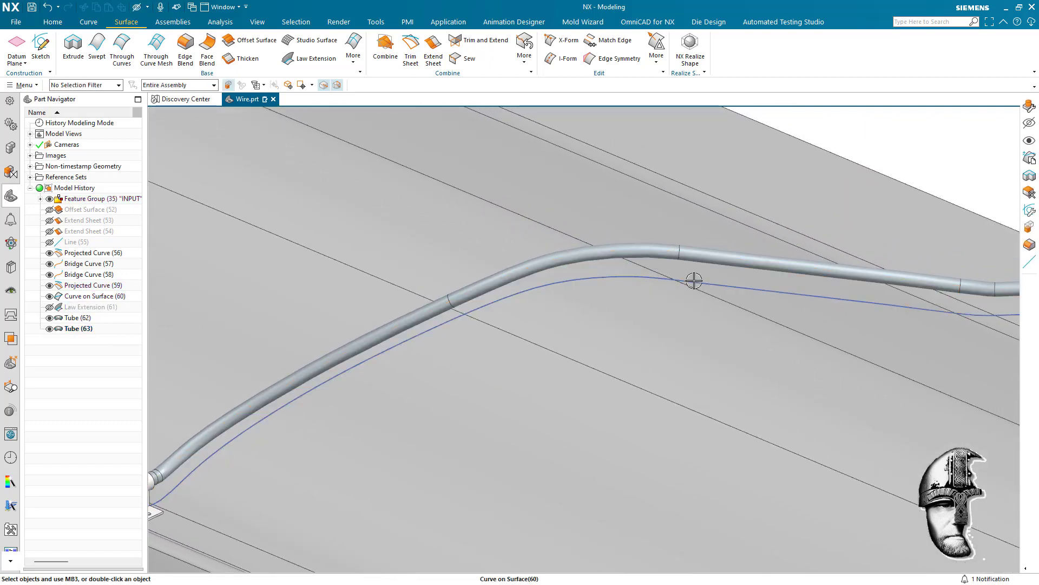
right_click(694, 280)
left_click(721, 270)
scroll(590, 340, "down", 3)
scroll(529, 357, "down", 1)
middle_click_drag(518, 358, 534, 401)
scroll(534, 401, "up", 2)
scroll(479, 422, "down", 2)
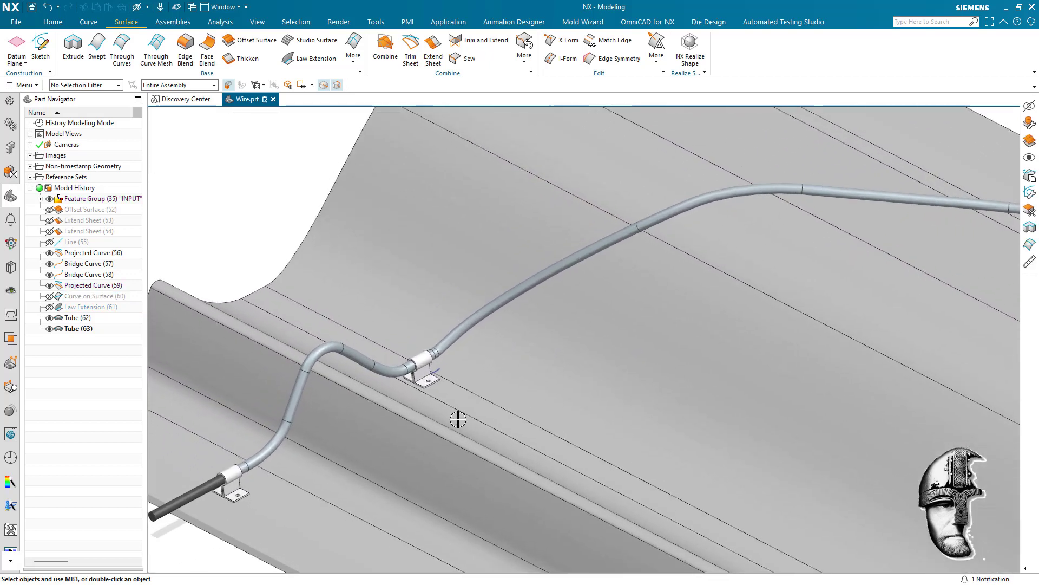
- Select both tube features, keeping their path curves out of the selection, and open them for object display editing
left_click(490, 321)
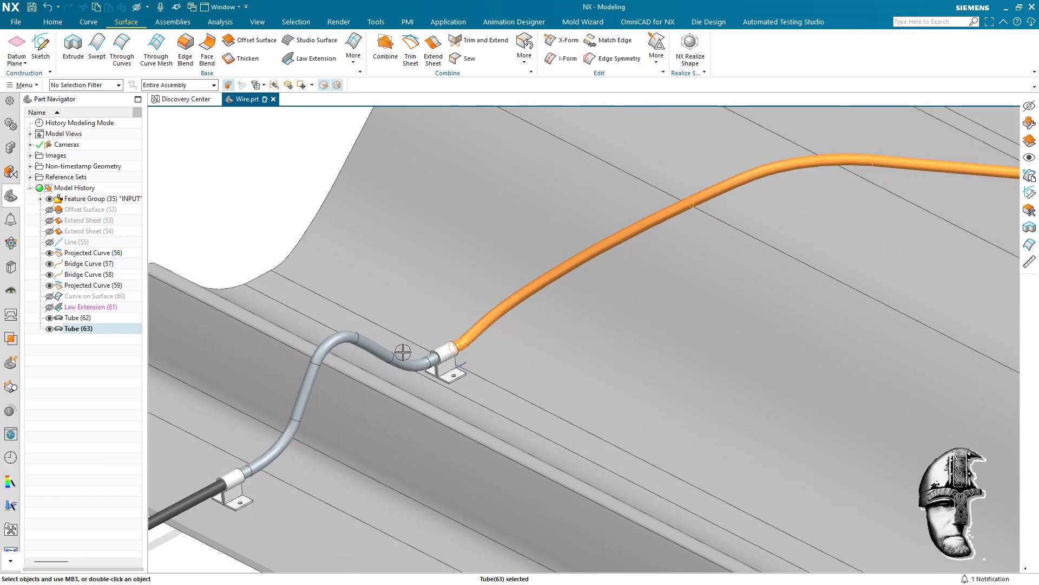
left_click(407, 351)
left_click(405, 359, "shift")
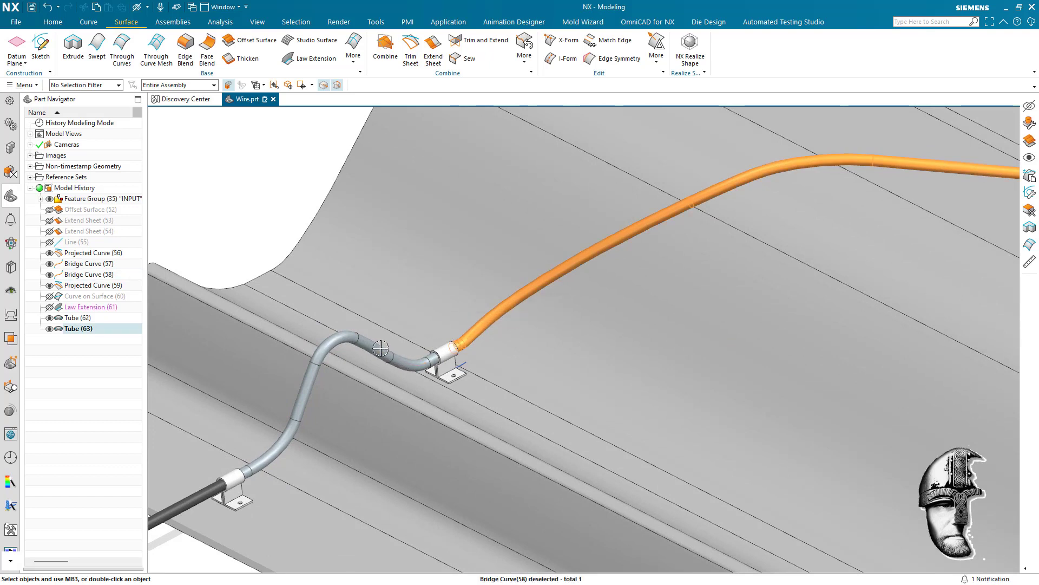
left_click(387, 346)
left_click(366, 341, "shift")
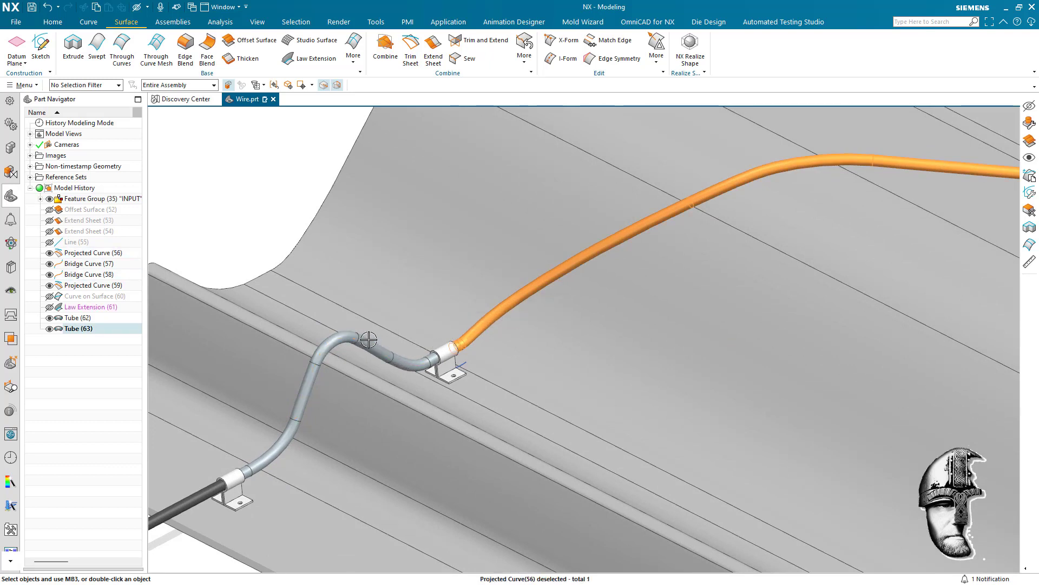
left_click(370, 339)
left_click(366, 341, "shift")
scroll(371, 339, "up", 4)
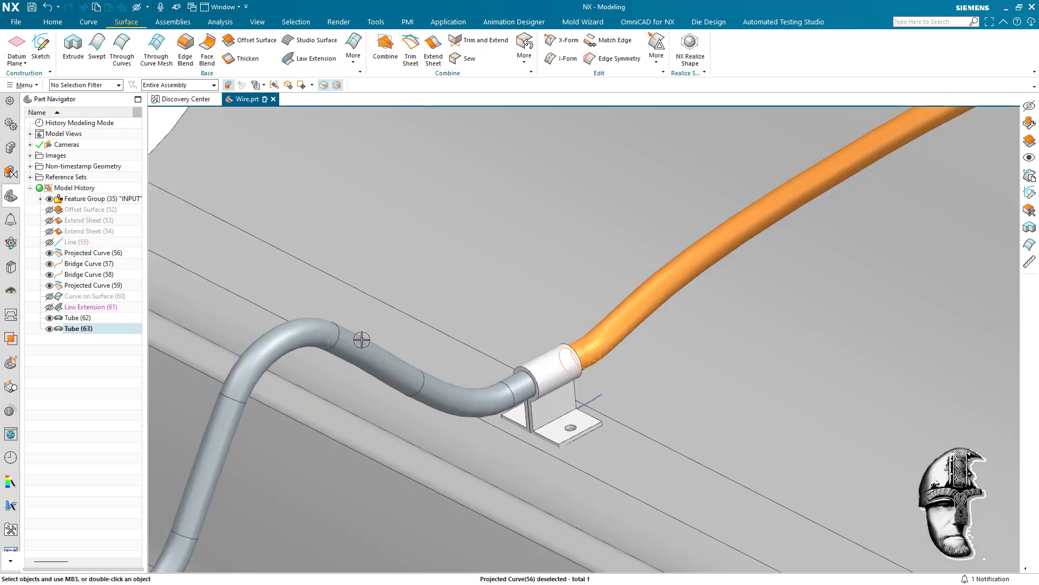
left_click(362, 340)
key("ctrl+j")
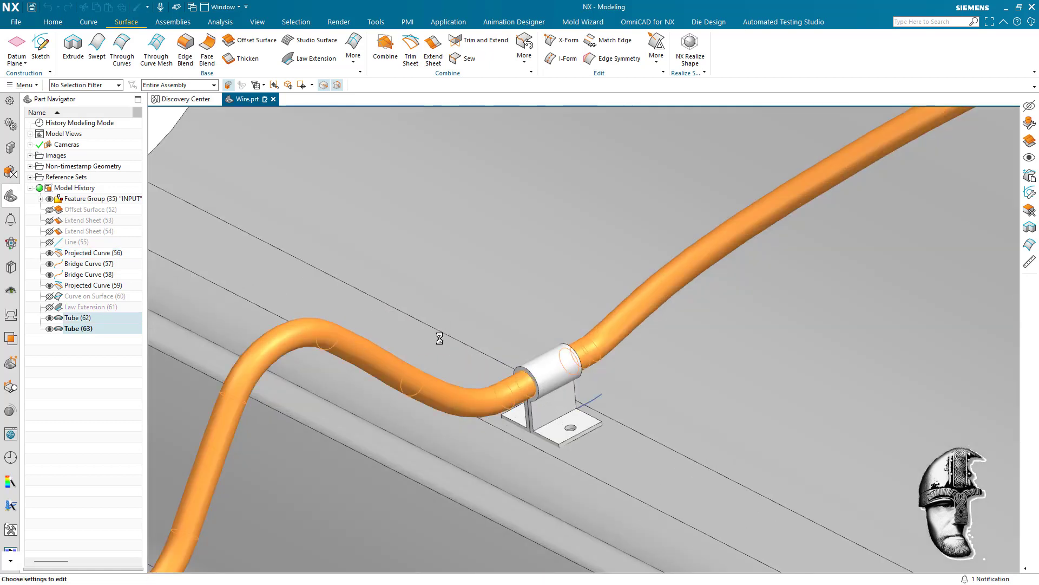
- Apply the dark wire end's inherited display settings to both tubes
scroll(268, 372, "down", 4)
left_click(256, 378)
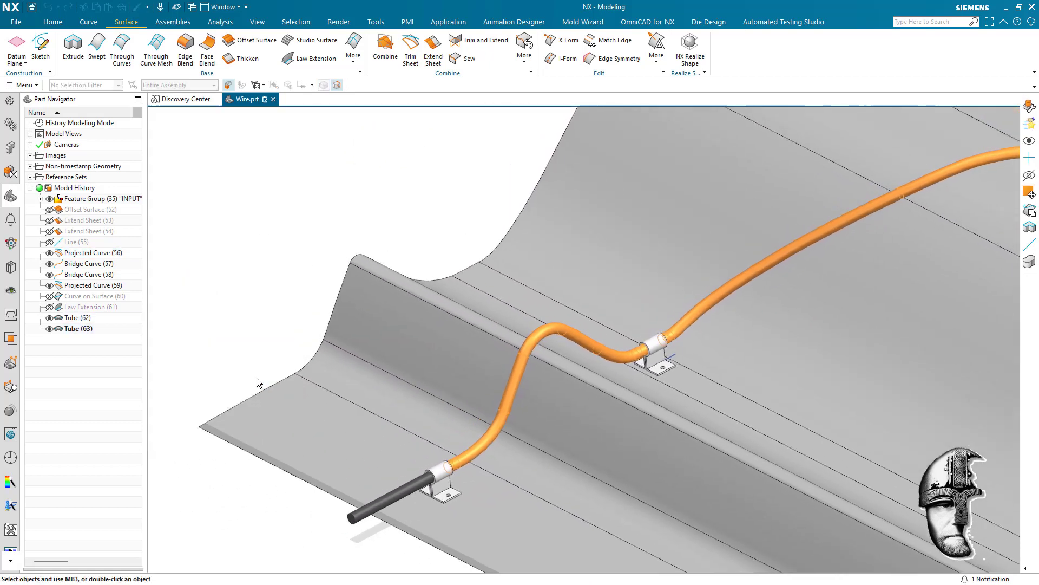
left_click(389, 494)
middle_click(452, 325)
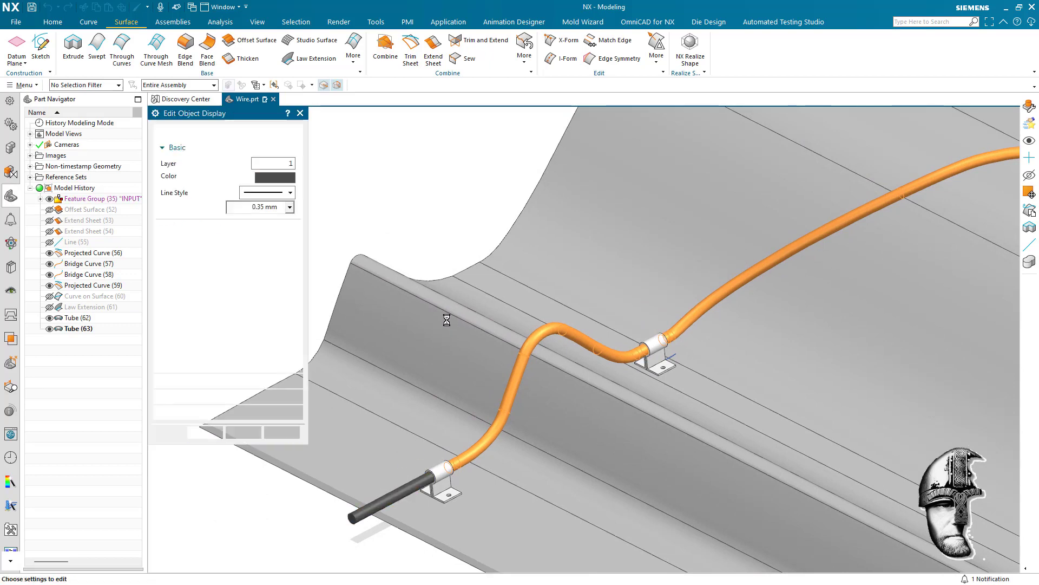
left_click(206, 432)
- Show the parent features of the patterned clamp geometry using the middle clamp
key("Home")
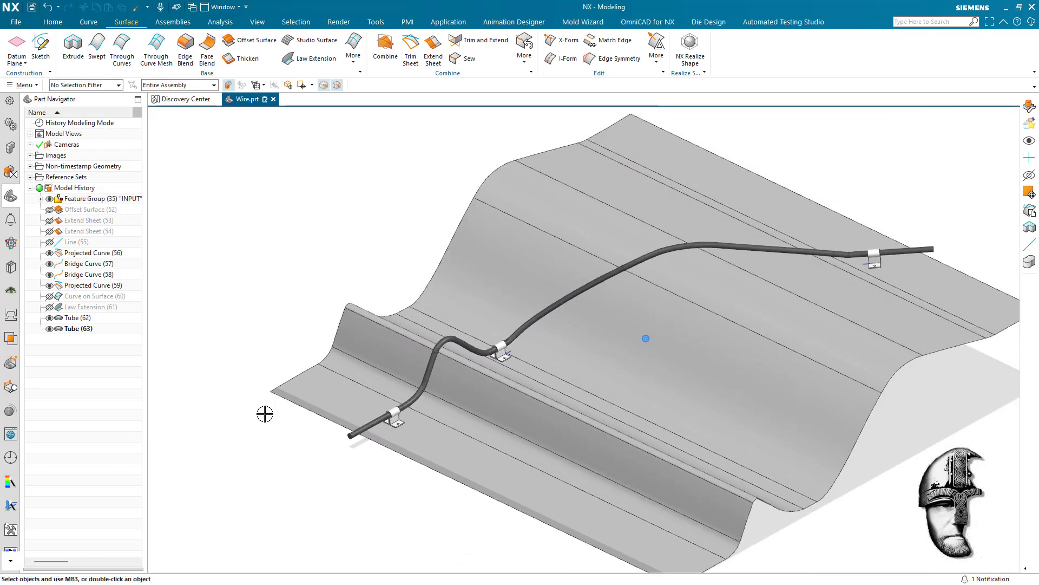
scroll(455, 433, "up", 5)
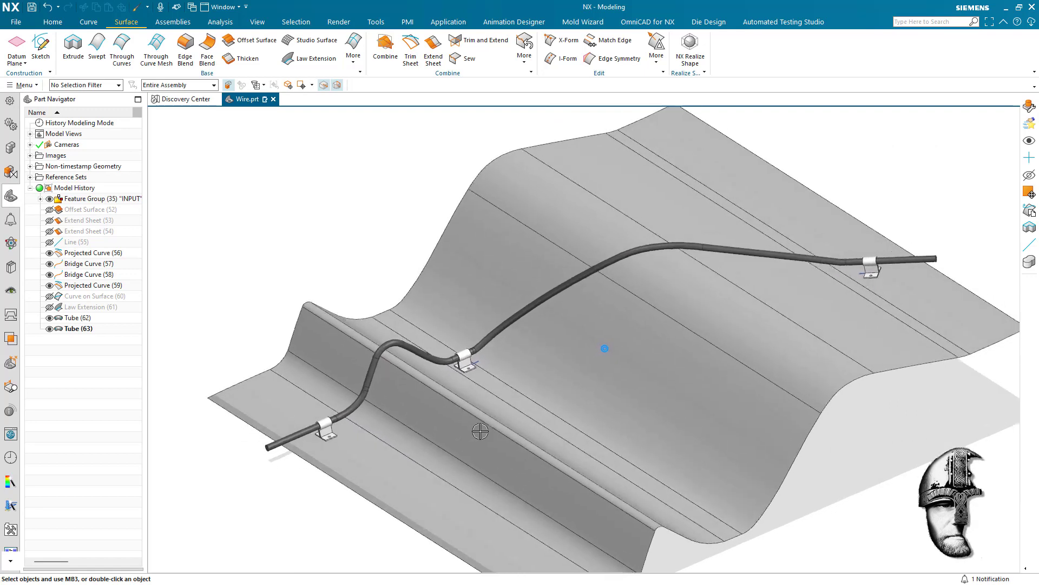
right_click(483, 360)
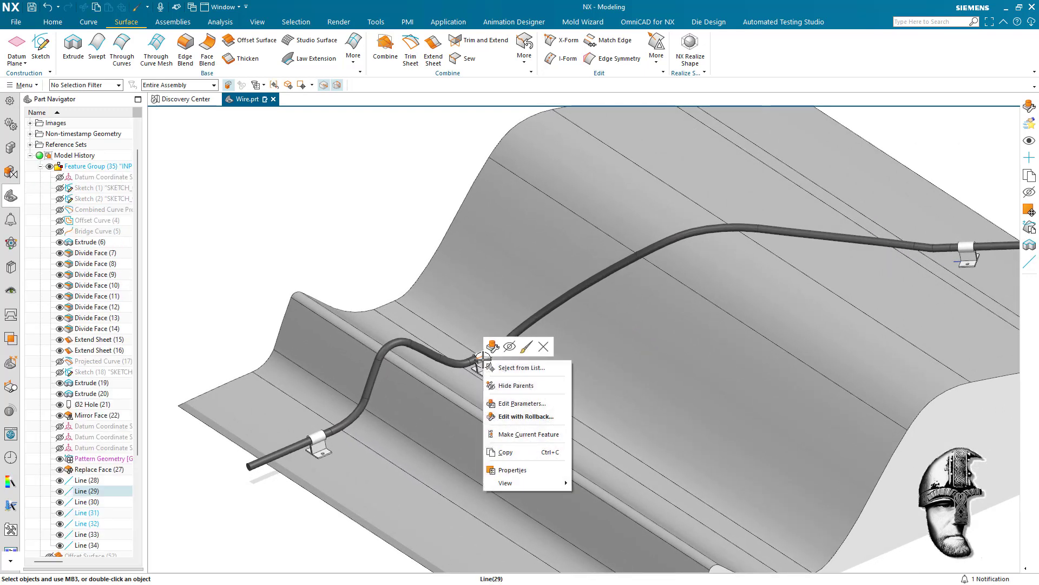
key("Escape")
scroll(476, 368, "up", 5)
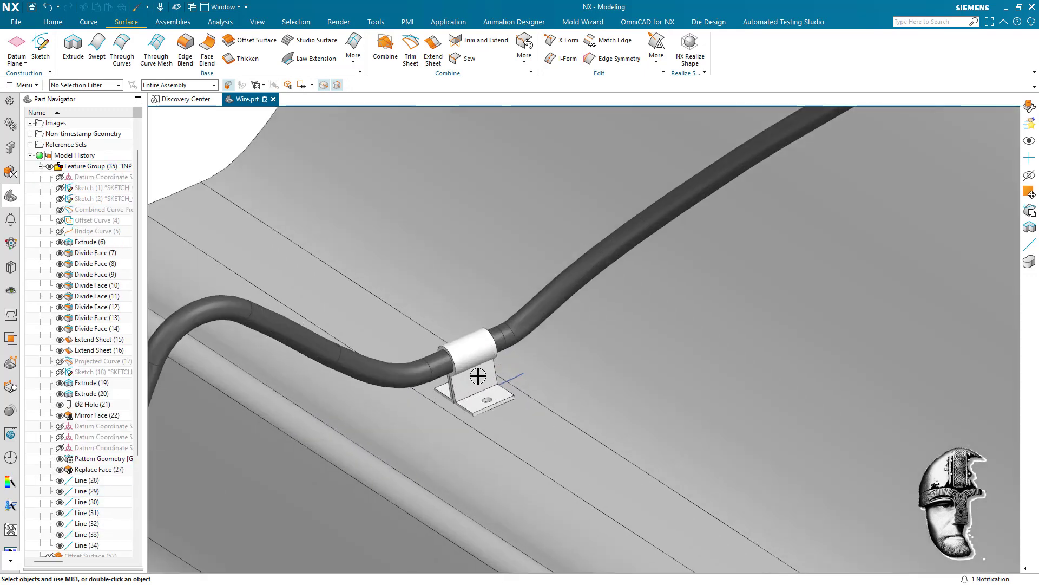
right_click(471, 379)
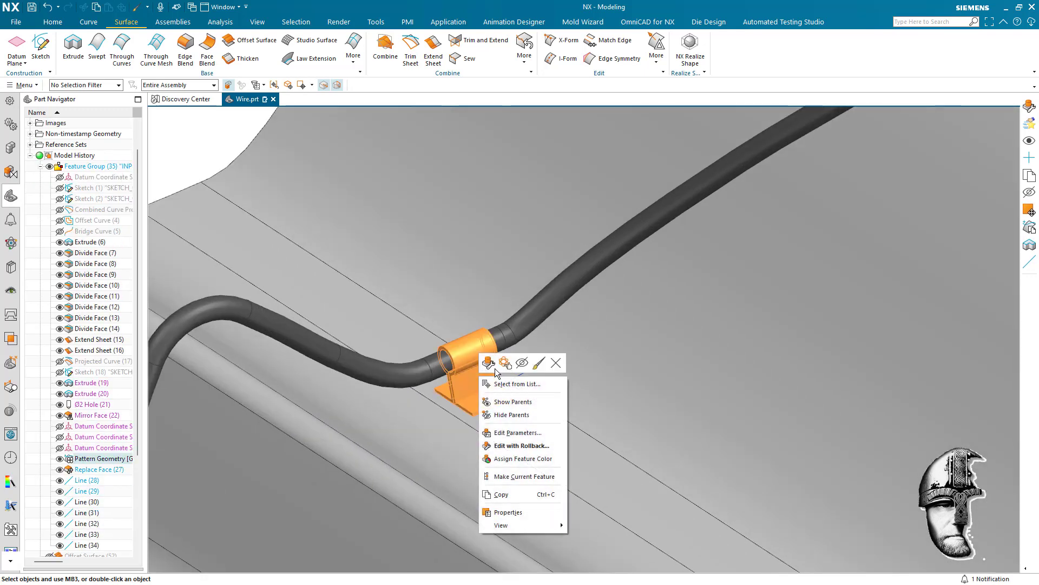
left_click(525, 408)
scroll(512, 401, "down", 4)
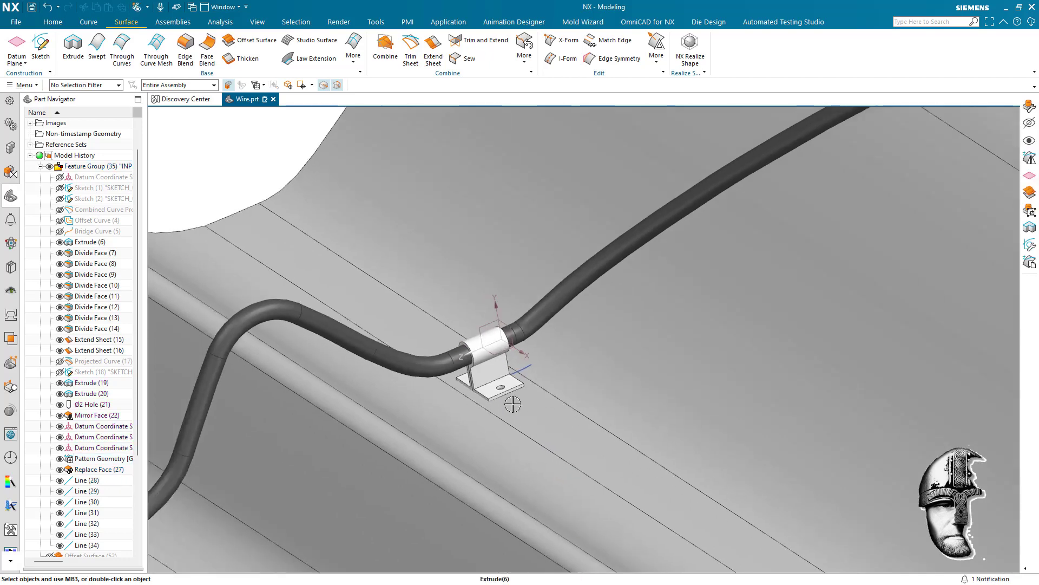
- Move the middle clamp's datum coordinate system -50 mm along its XC axis and update the model, fitting it in view
middle_click_drag(517, 363, 500, 313)
scroll(498, 367, "down", 1)
mouse_move(498, 368)
middle_mouse_down()
mouse_move(489, 417)
mouse_move(505, 368)
middle_mouse_up()
scroll(490, 402, "down", 2)
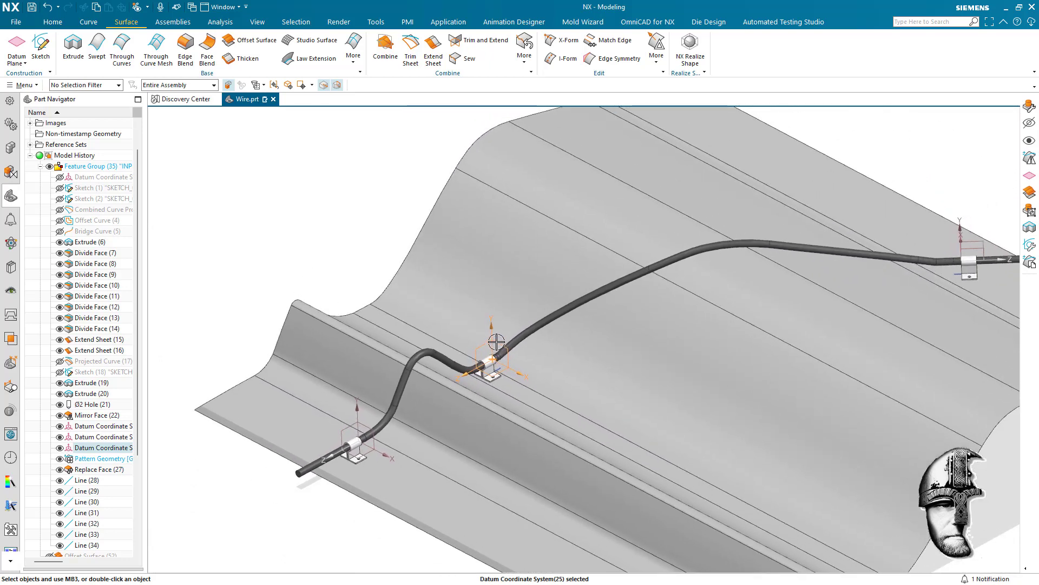
double_click(501, 363)
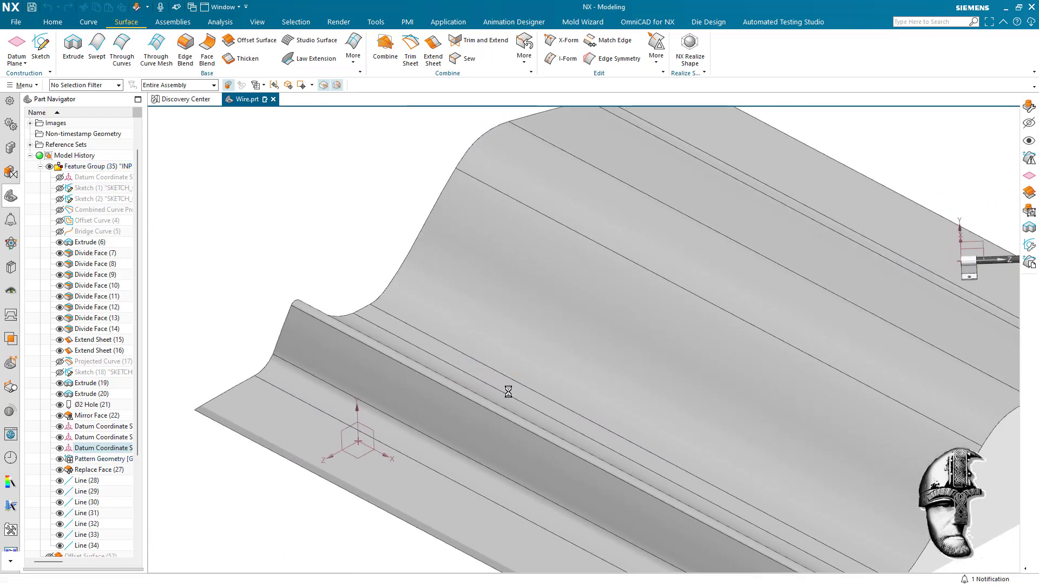
left_click_drag(527, 378, 475, 351)
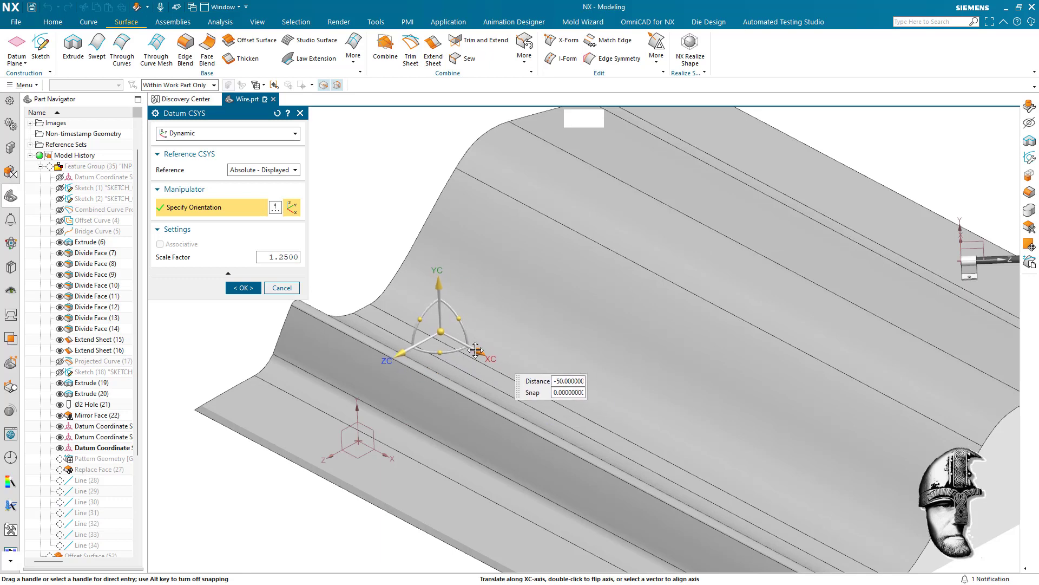
left_click(248, 289)
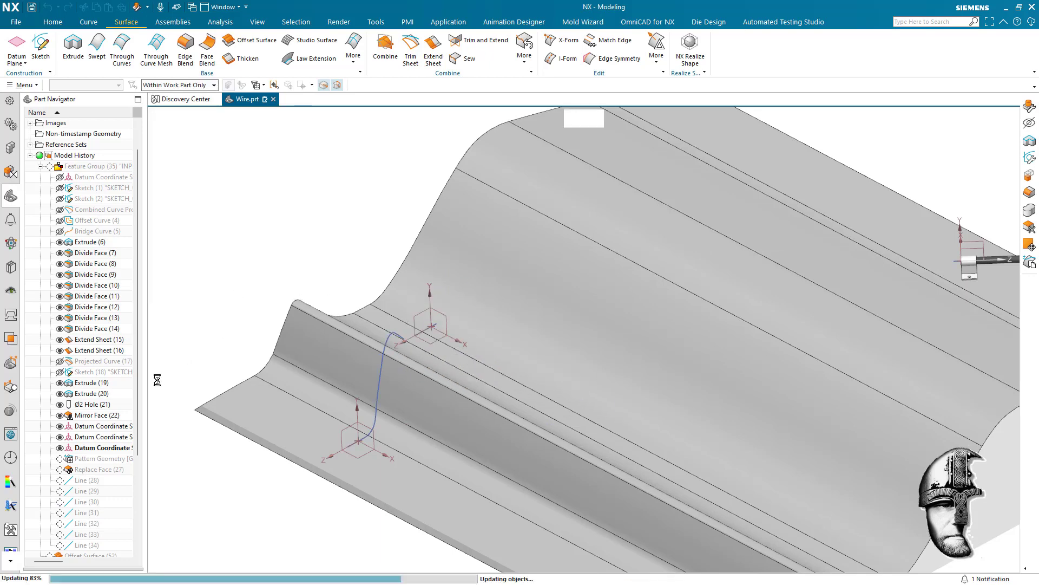
key("ctrl+f")
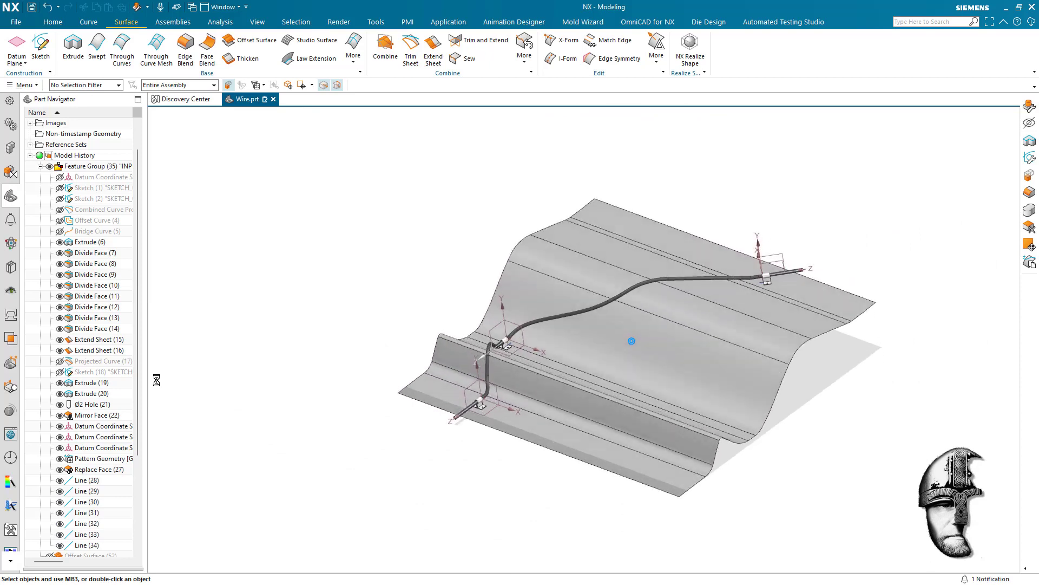
middle_click_drag(162, 394, 591, 512)
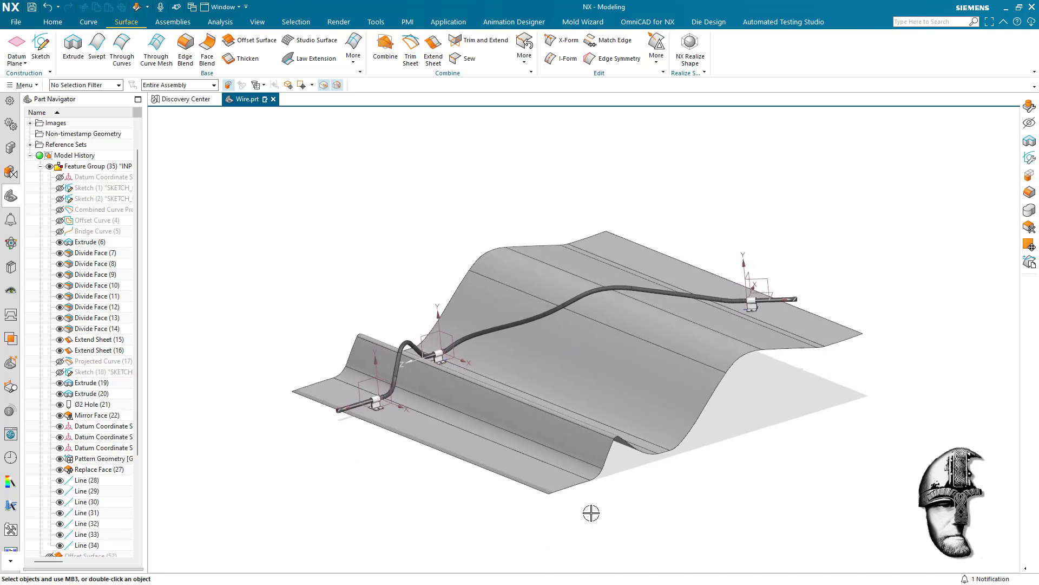